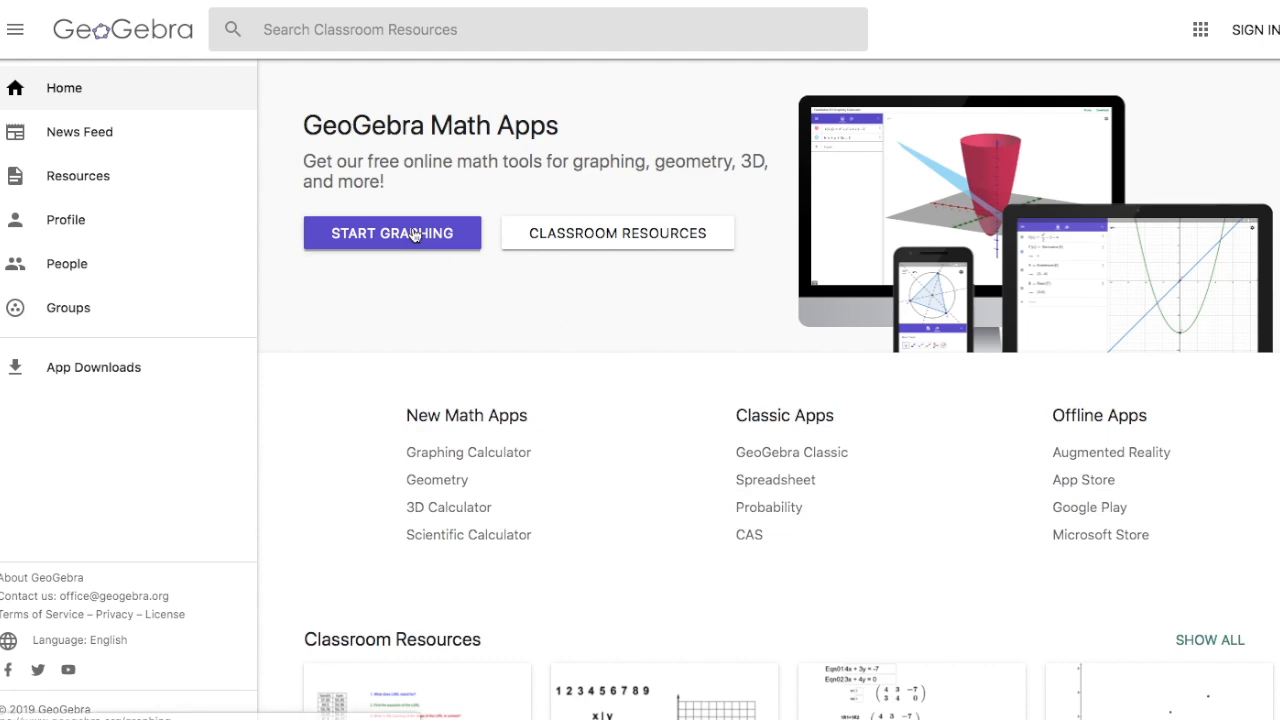
Start the online graphing app from the GeoGebra home page.
left_click(442, 233)
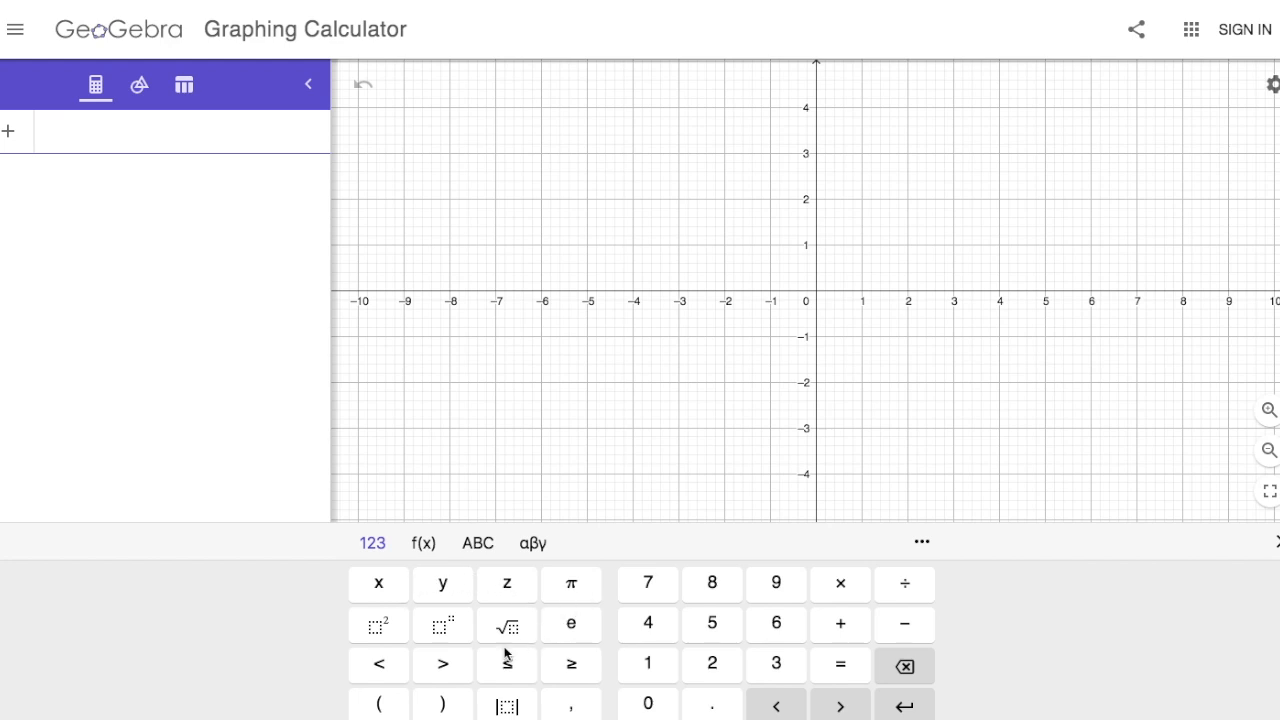
Look through the function, letter, Greek and number layouts of the virtual keyboard, and leave the keyboard hidden.
left_click(423, 549)
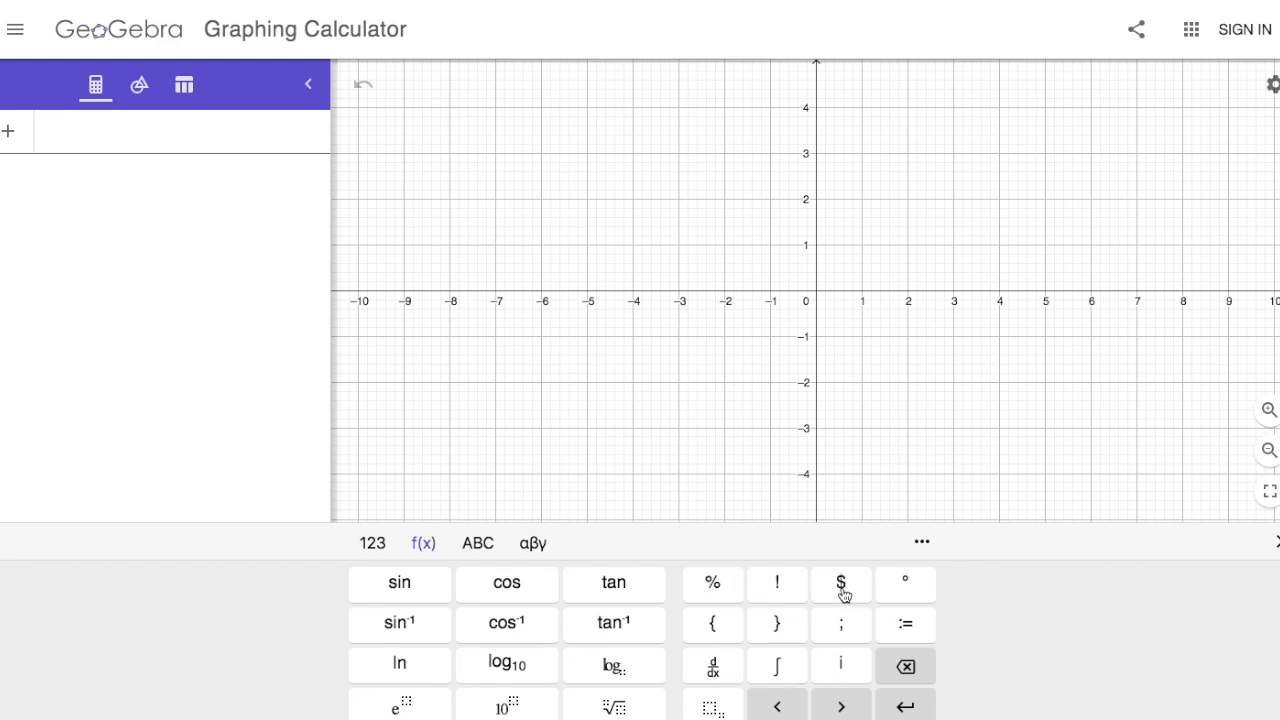
left_click(478, 543)
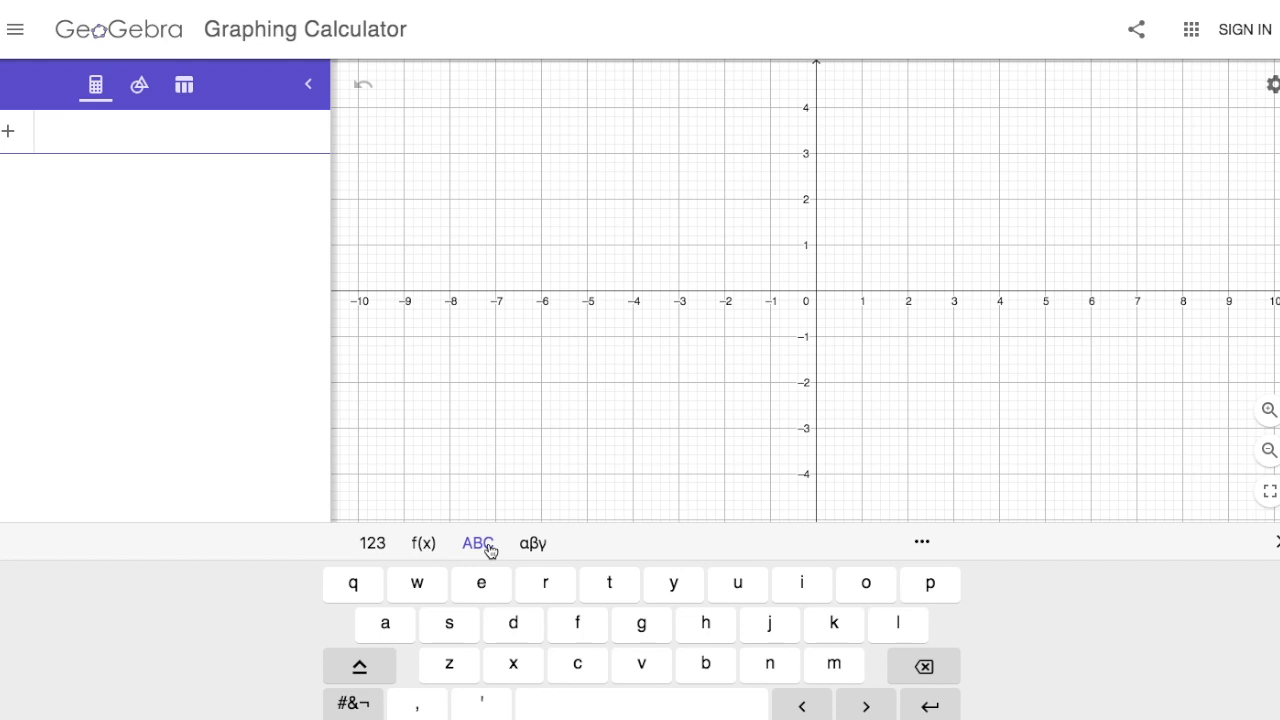
left_click(533, 549)
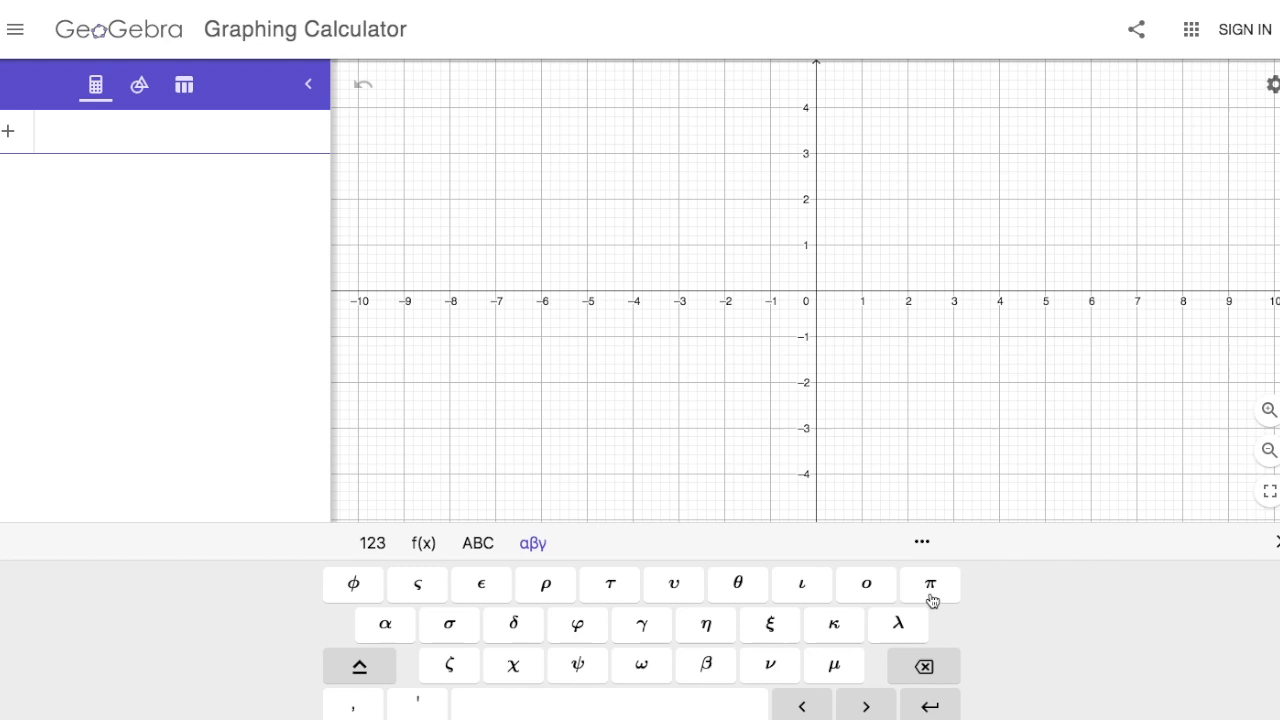
left_click(374, 545)
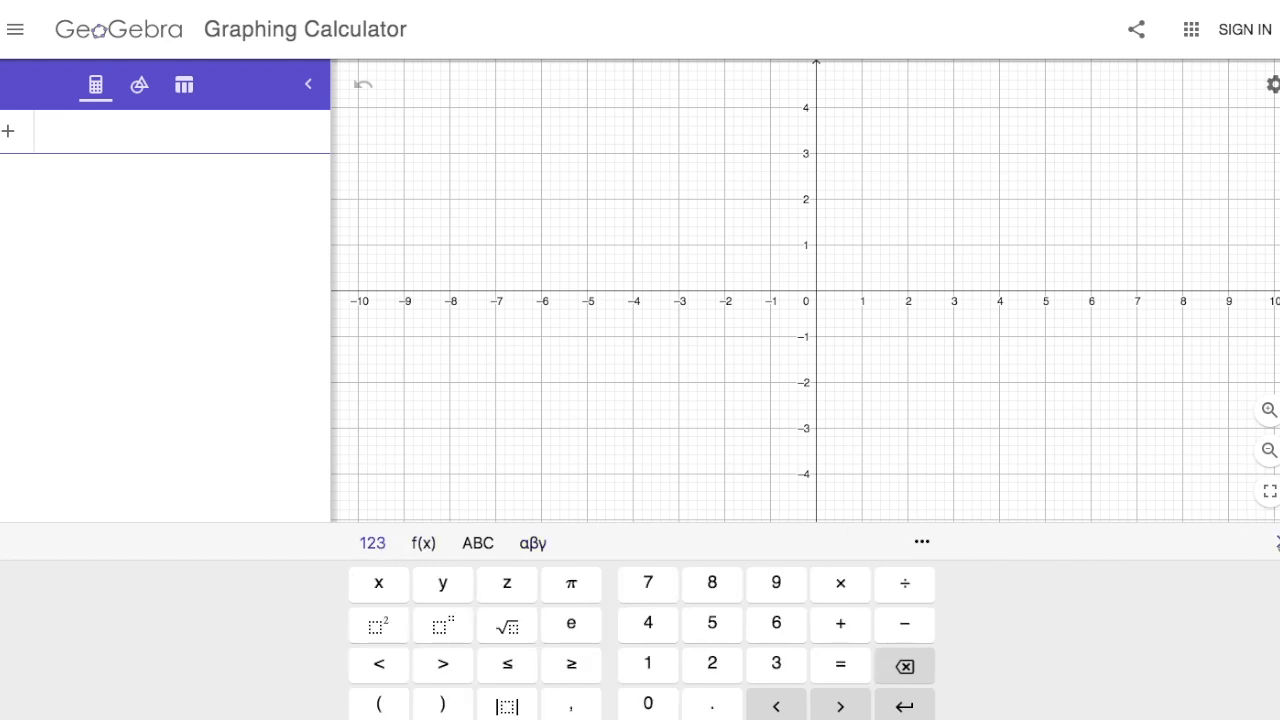
left_click(1278, 543)
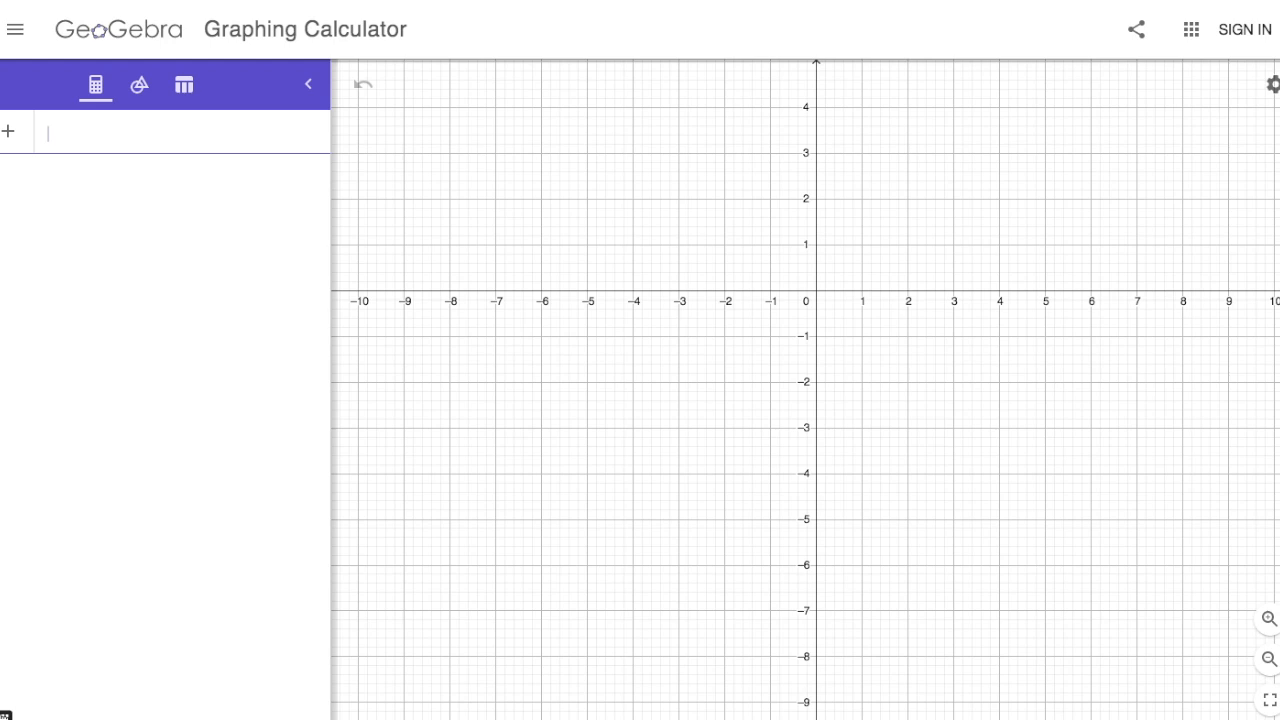
left_click(6, 714)
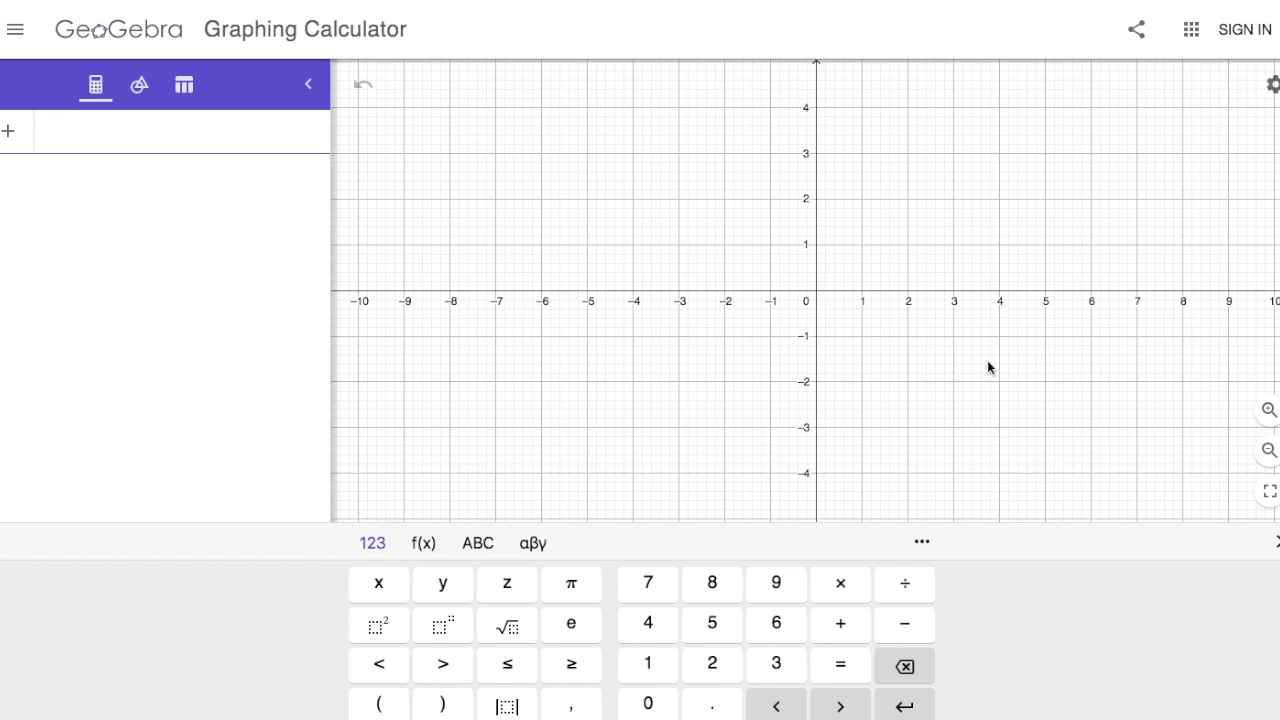
left_click(1277, 541)
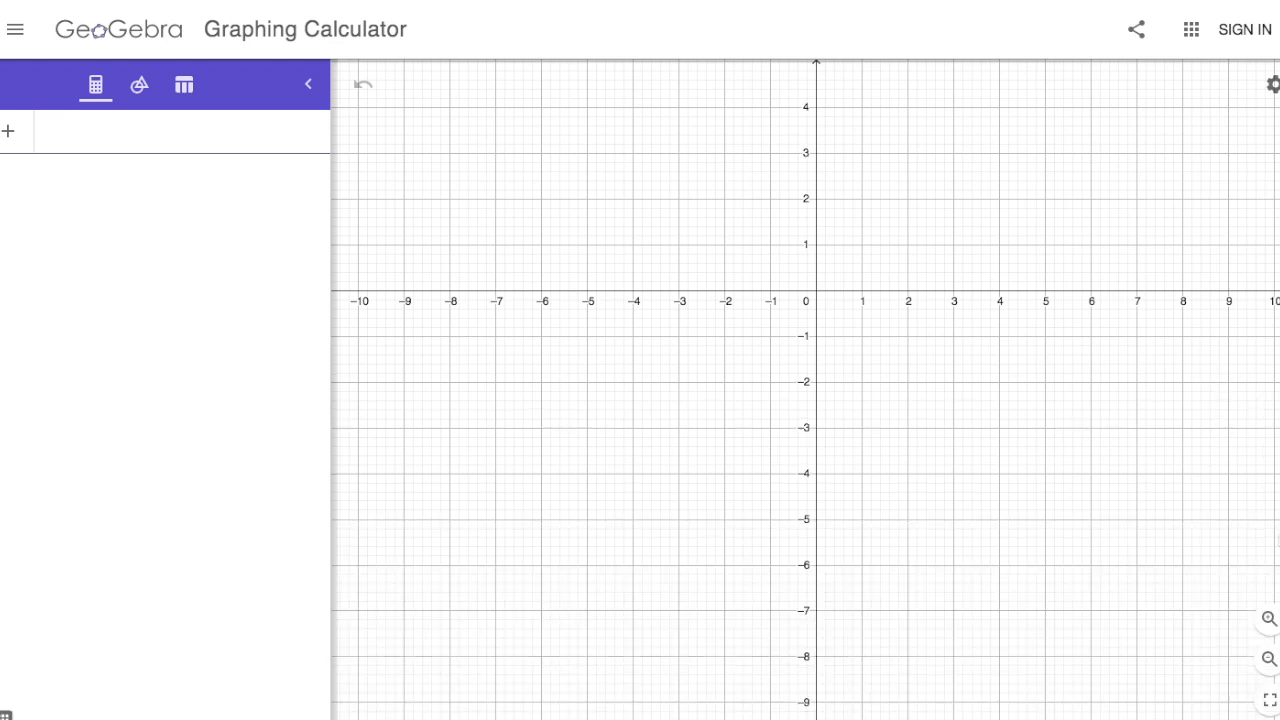
Zoom the graph in and out, and restore the standard view.
left_click(1267, 616)
left_click(1267, 616)
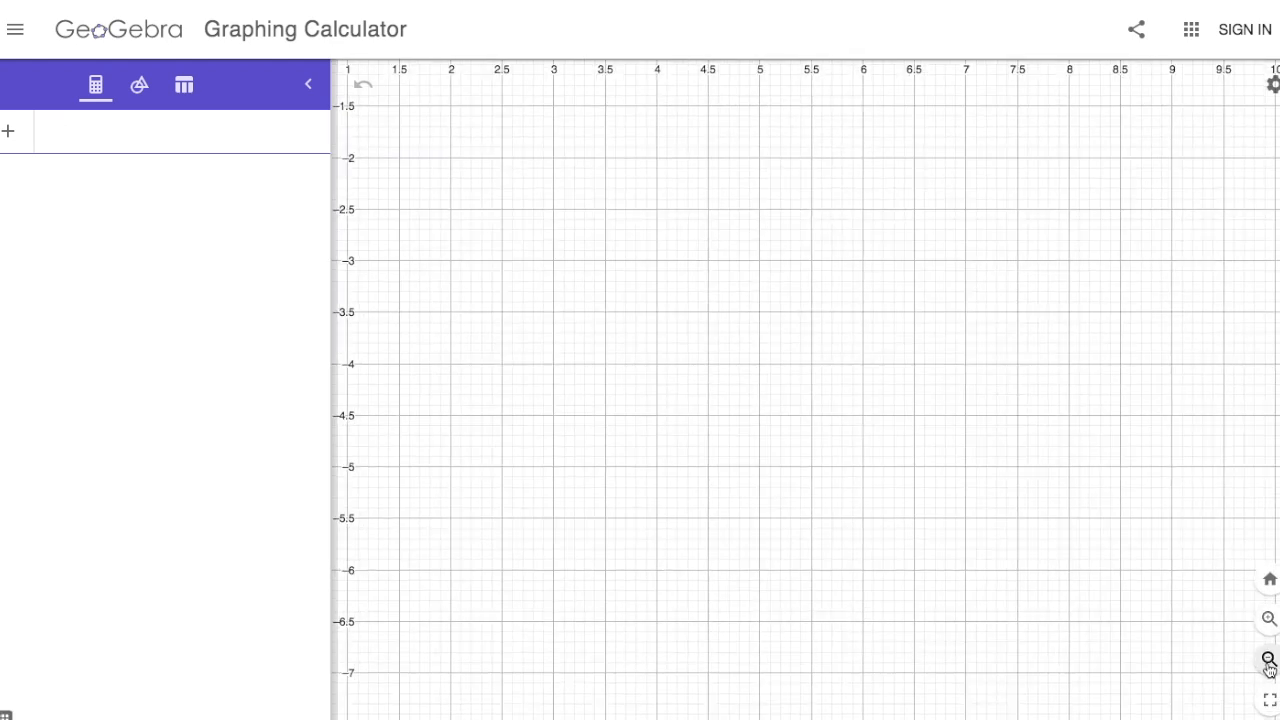
left_click(1268, 661)
left_click(1268, 661)
left_click(1268, 661)
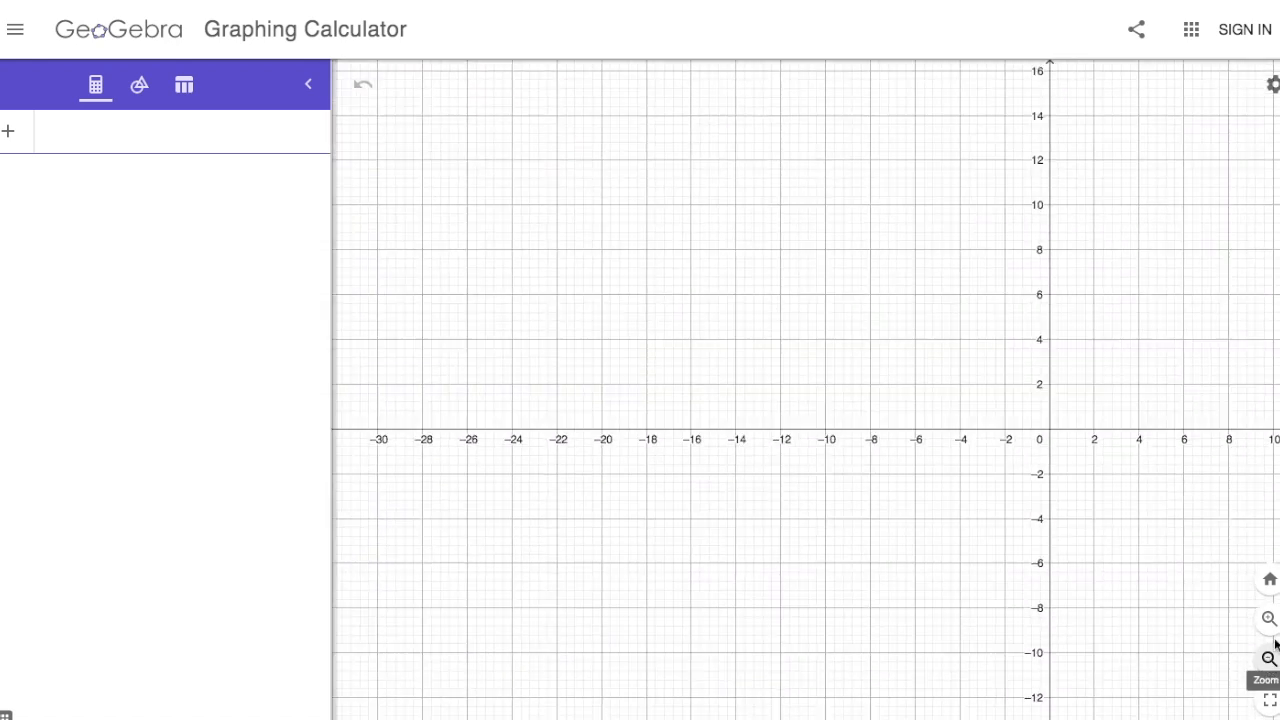
left_click(1270, 581)
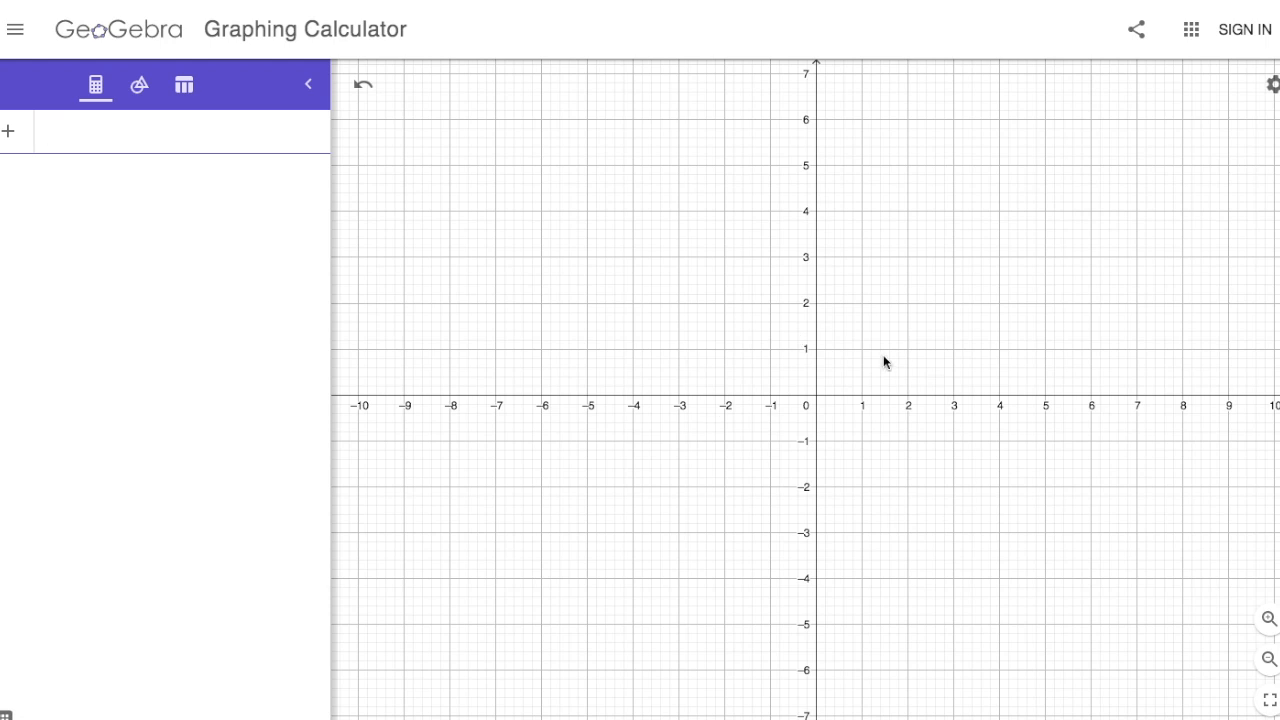
Examine the basic and extended construction tools and the table of values view, ending in the algebra view.
left_click(138, 88)
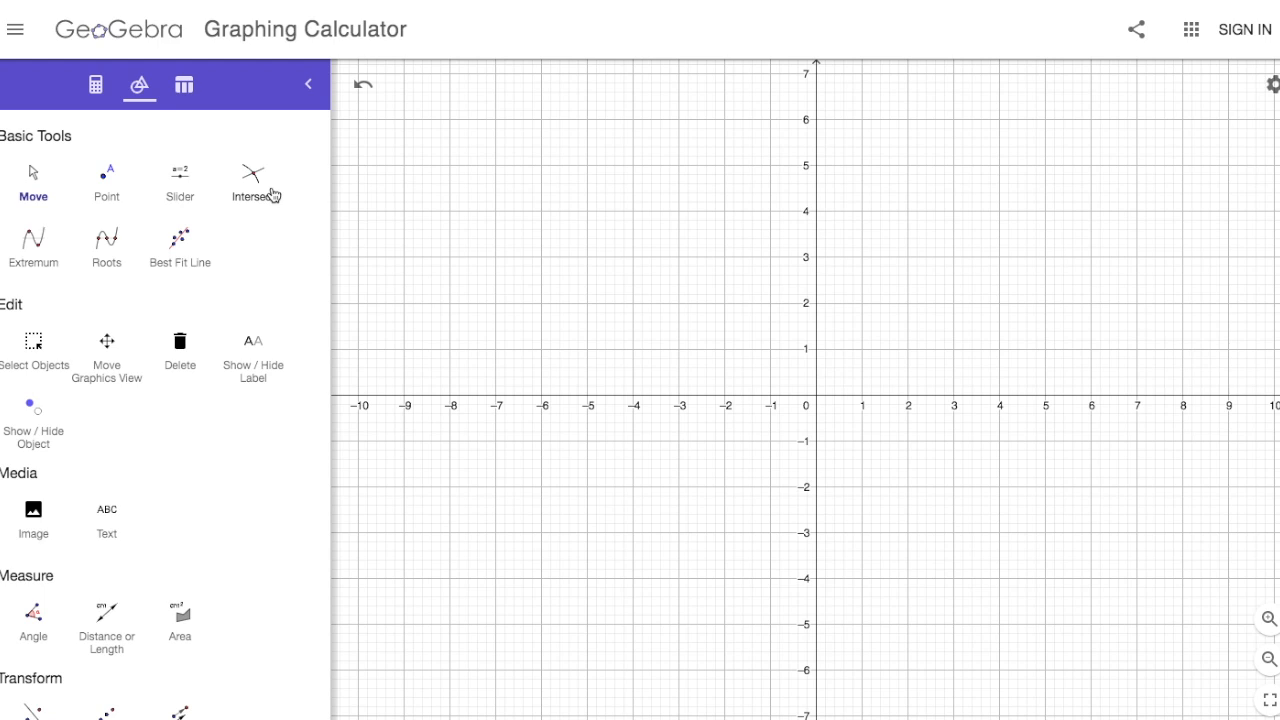
scroll(120, 380, "down", 2)
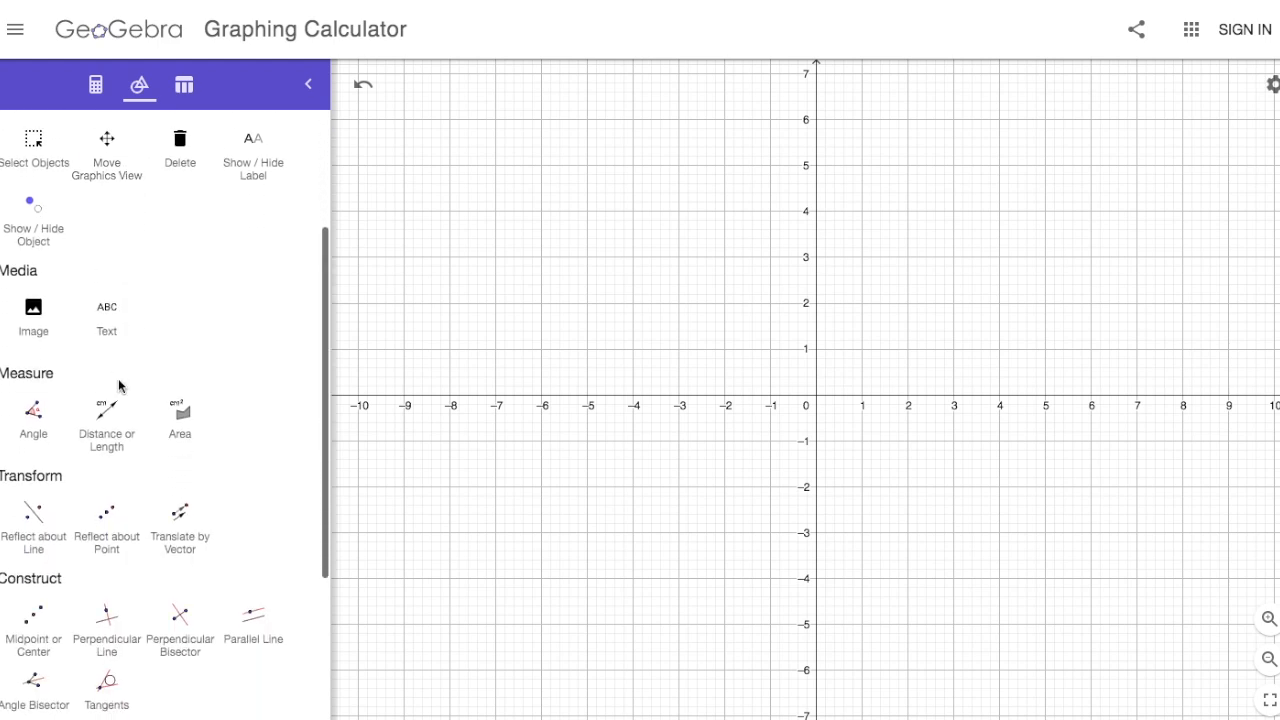
scroll(67, 313, "down", 3)
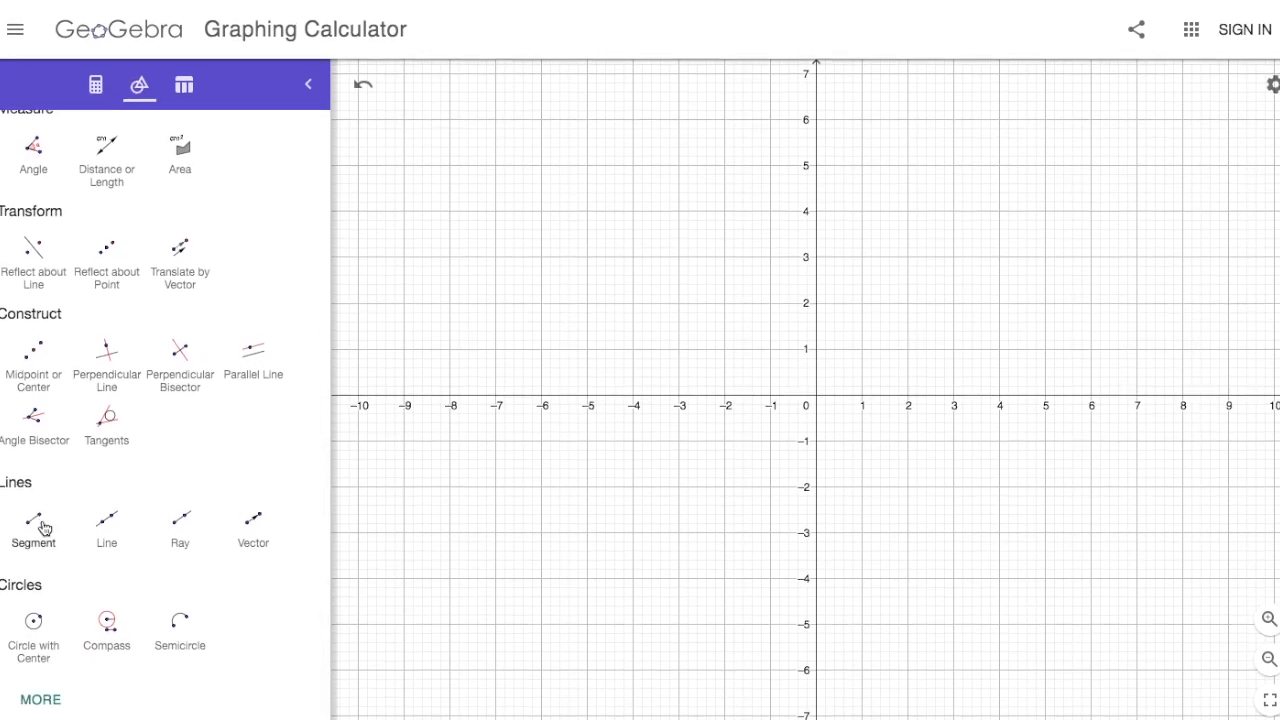
left_click(40, 699)
scroll(37, 597, "down", 5)
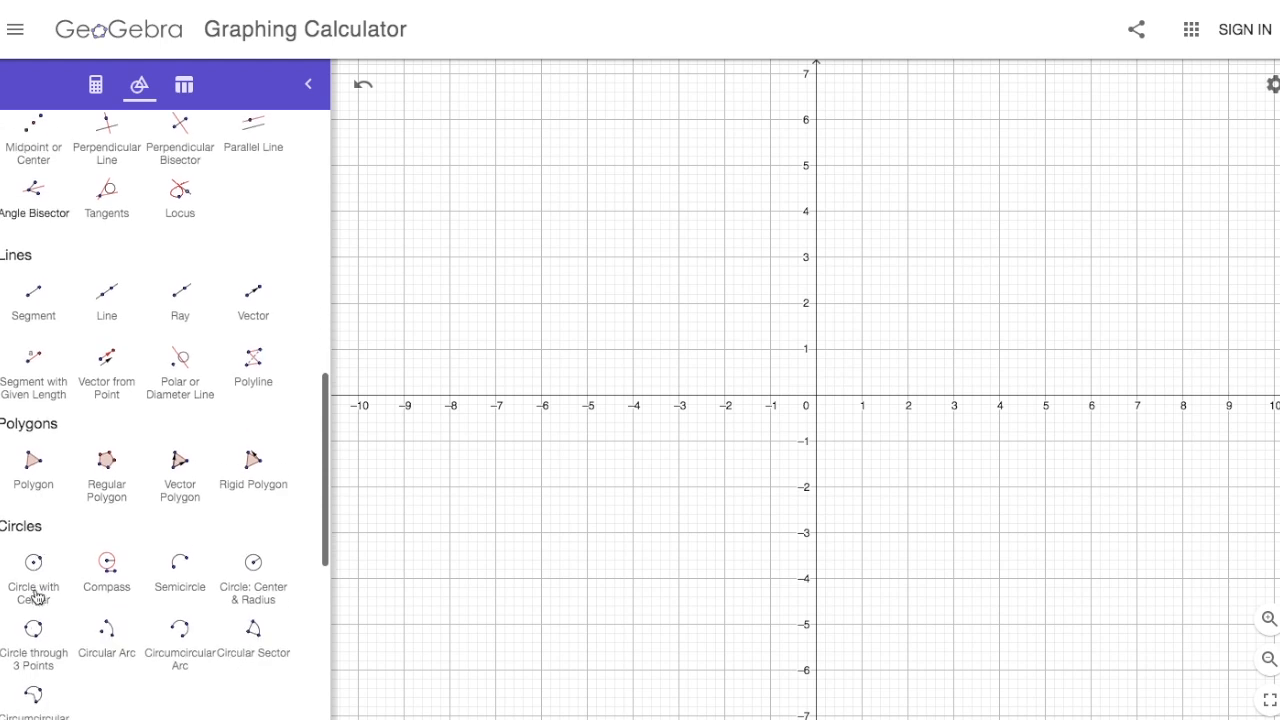
scroll(70, 364, "down", 3)
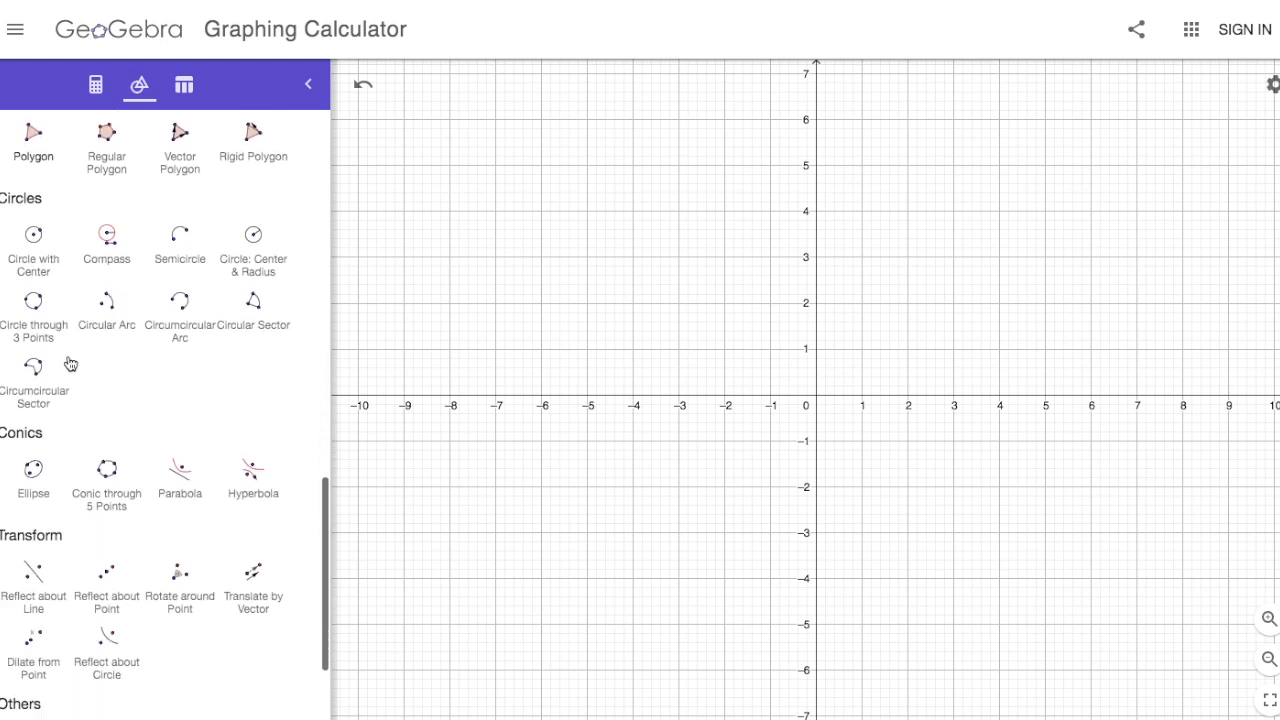
scroll(80, 430, "down", 1)
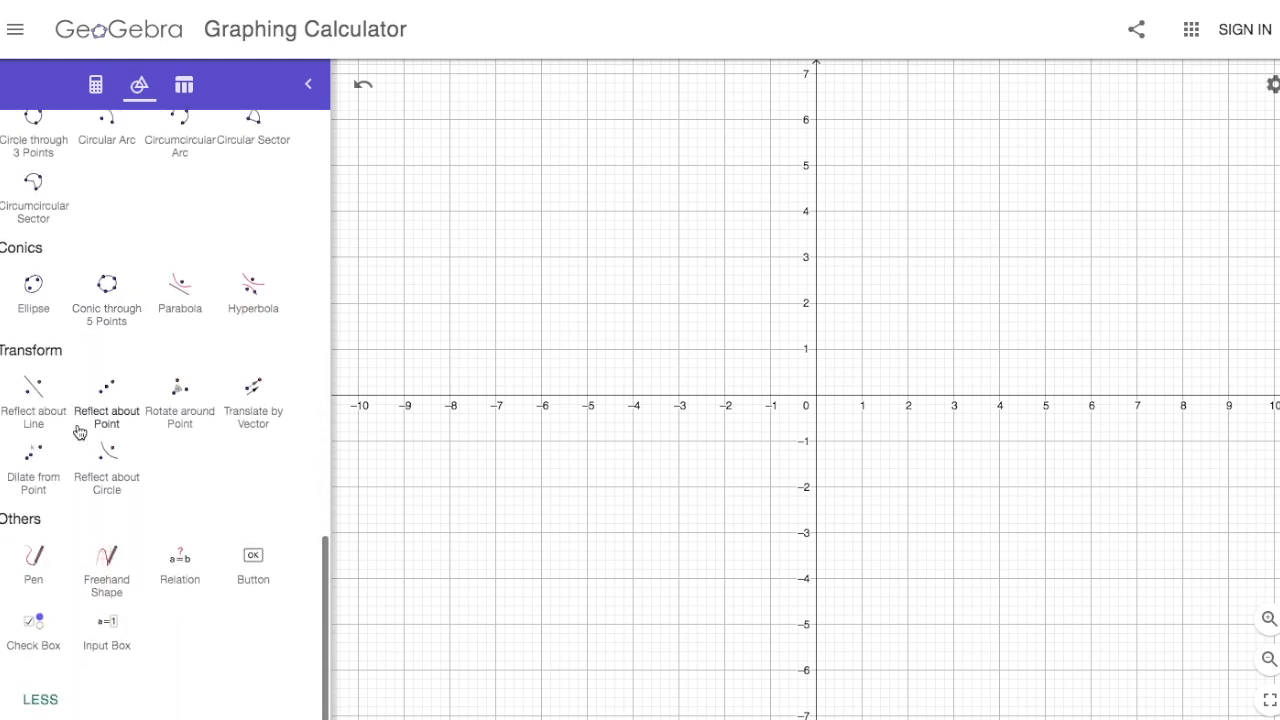
left_click(45, 706)
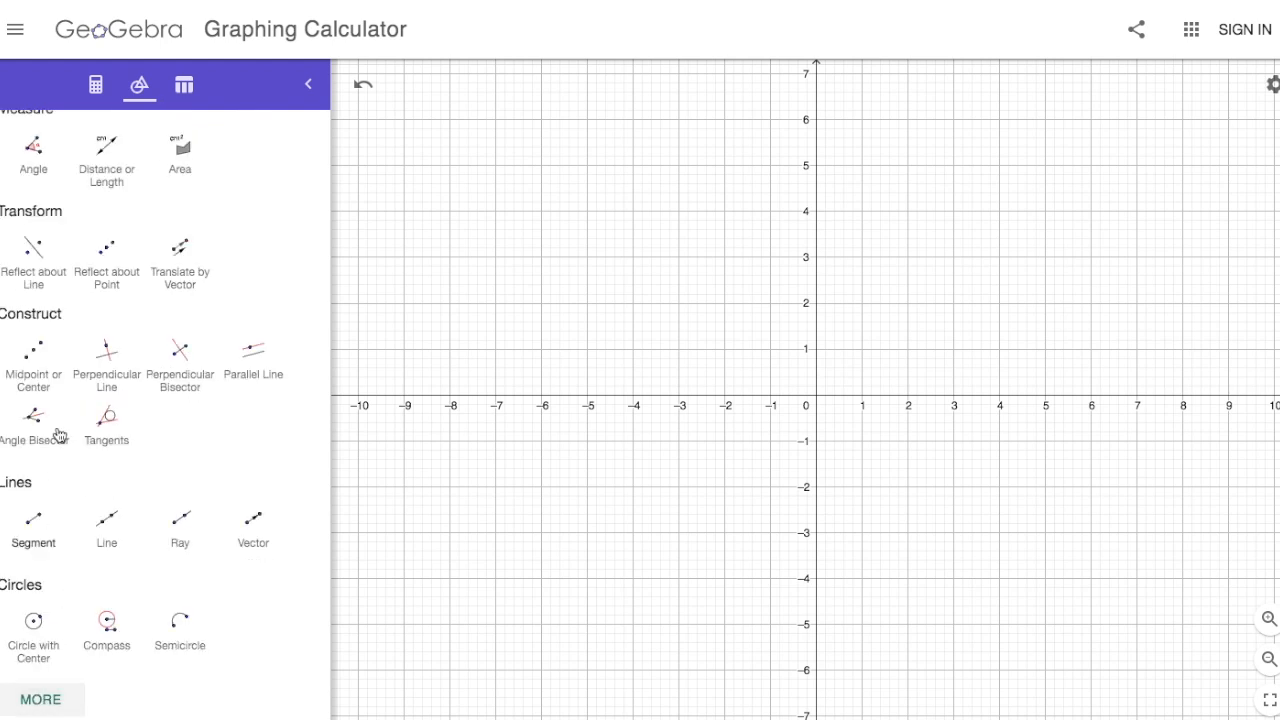
scroll(63, 403, "up", 5)
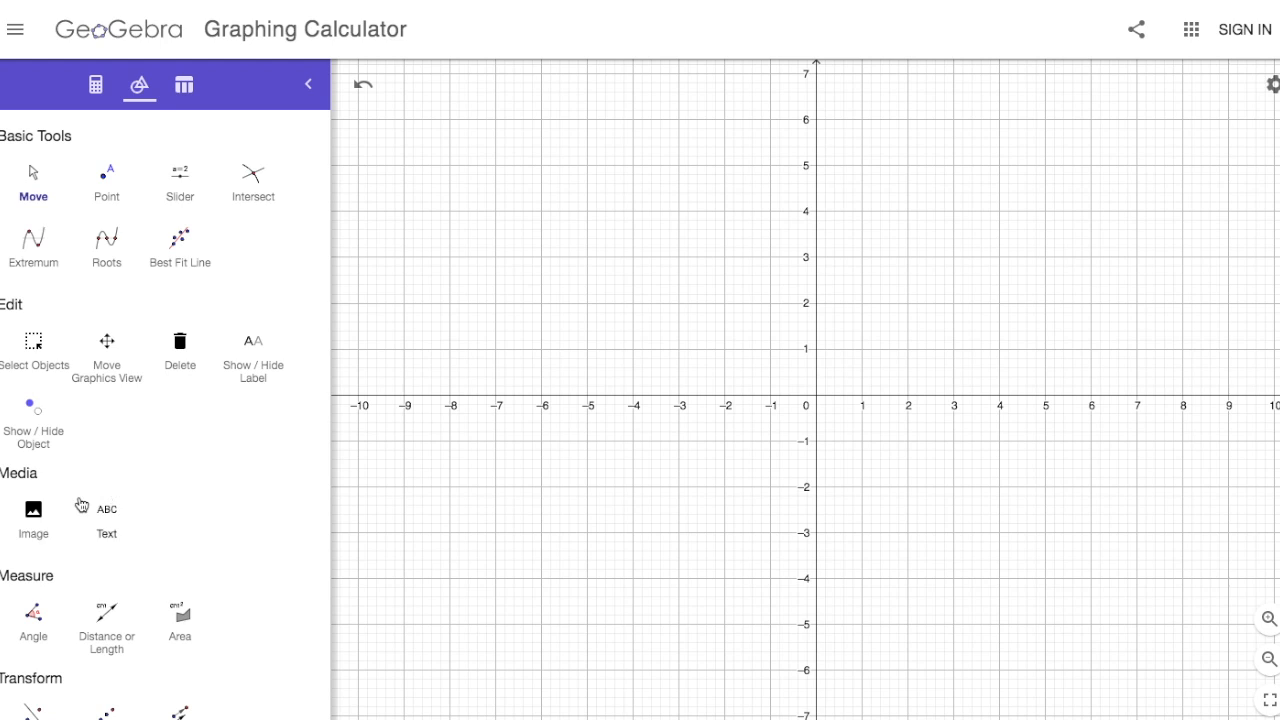
left_click(185, 87)
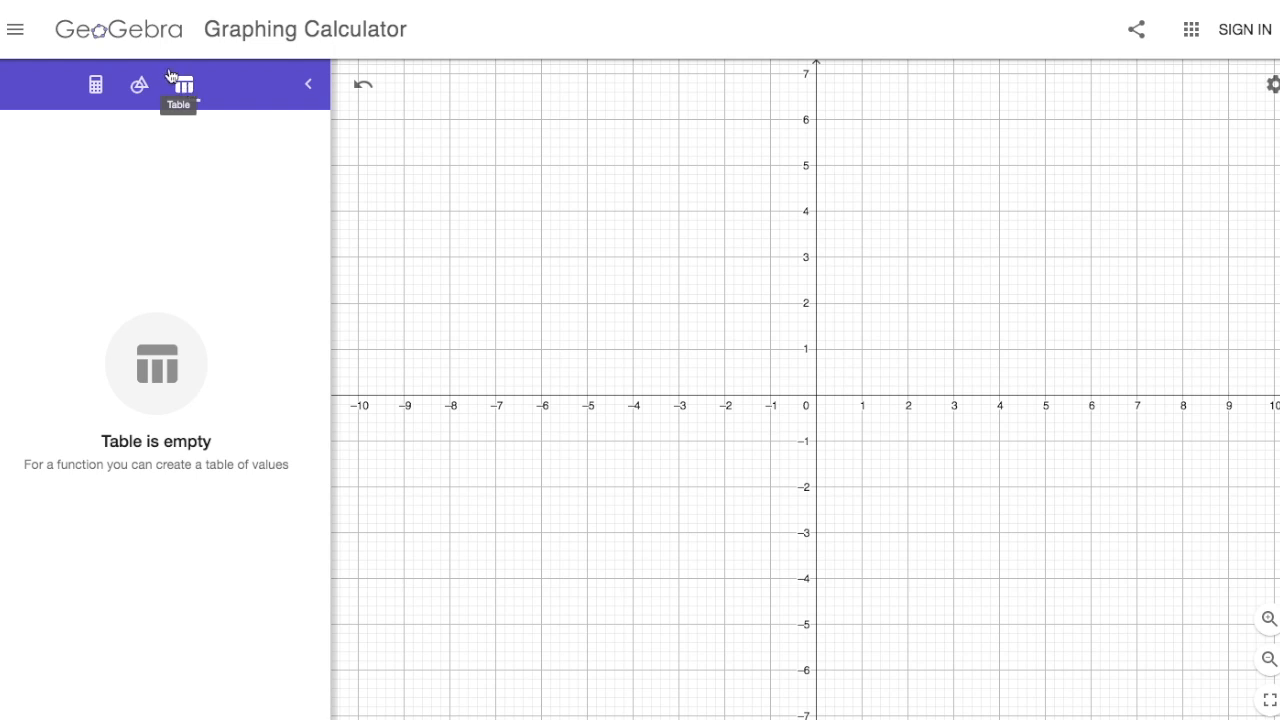
left_click(100, 86)
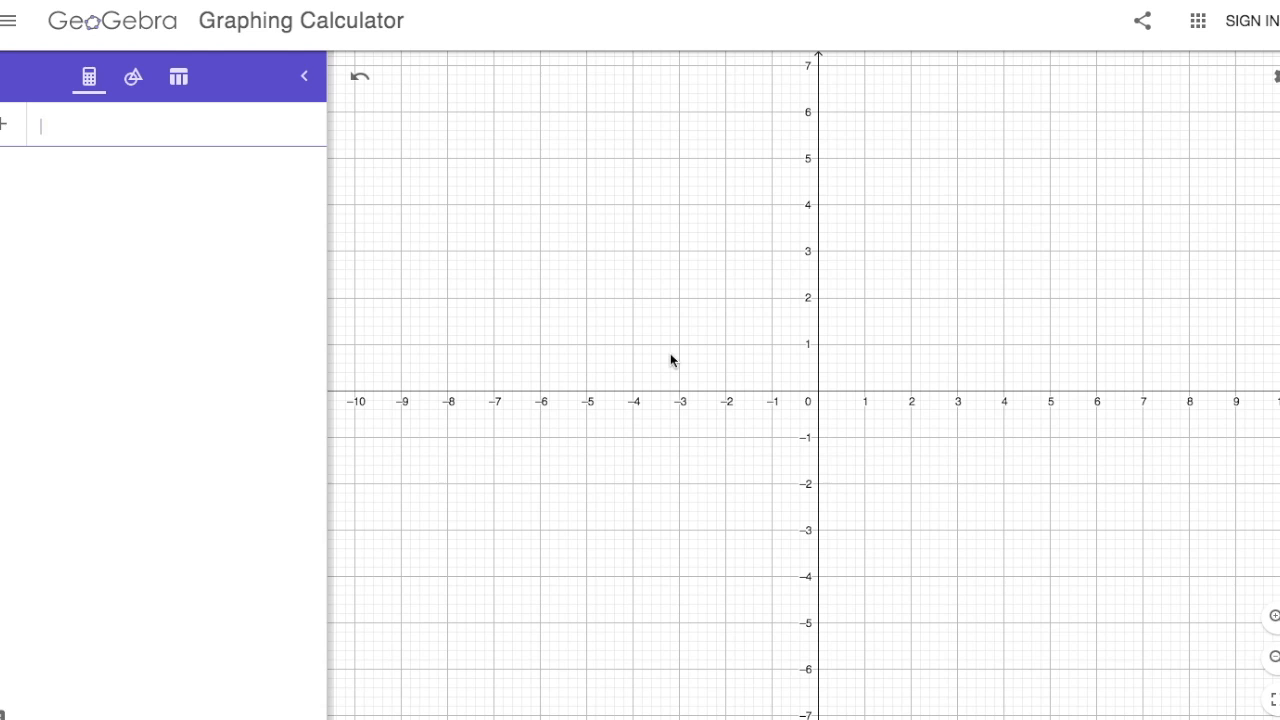
Graph the line y = -5x + 5.
left_click(155, 138)
type("y")
type("=-")
type("5x")
type("+5")
key("Return")
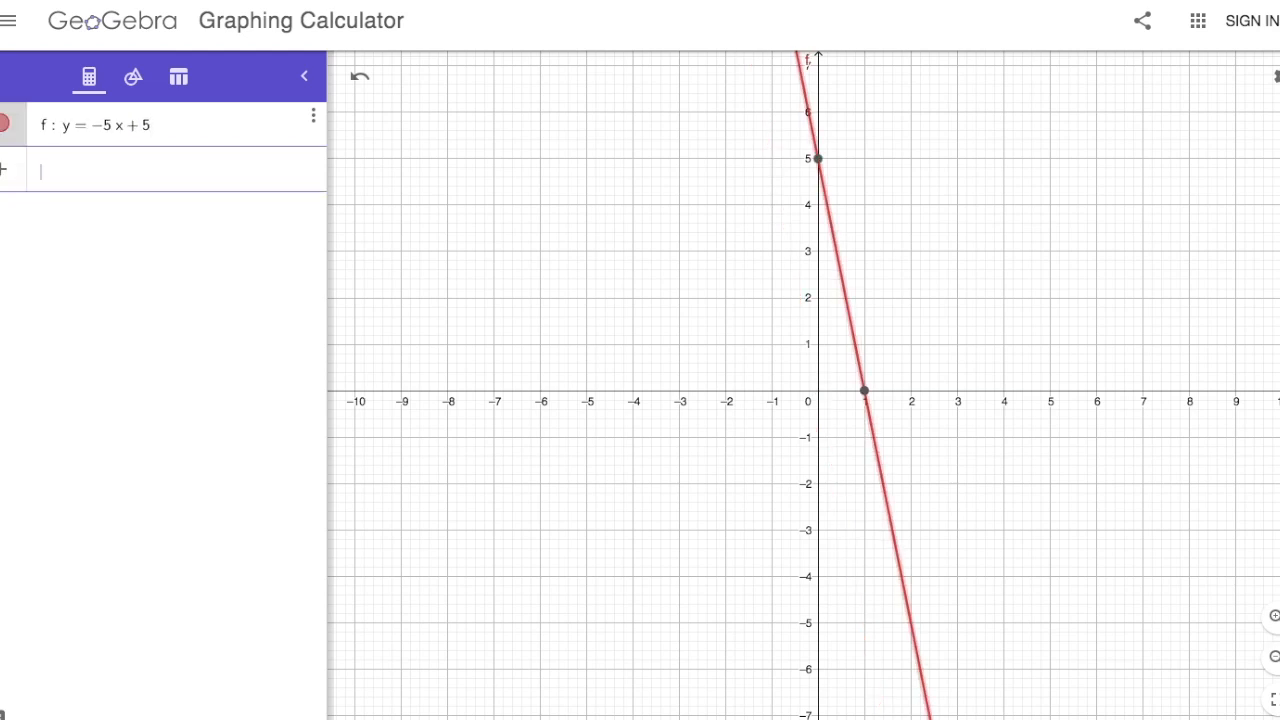
Graph a second line with the equation y = 2x - 2.
type("y=")
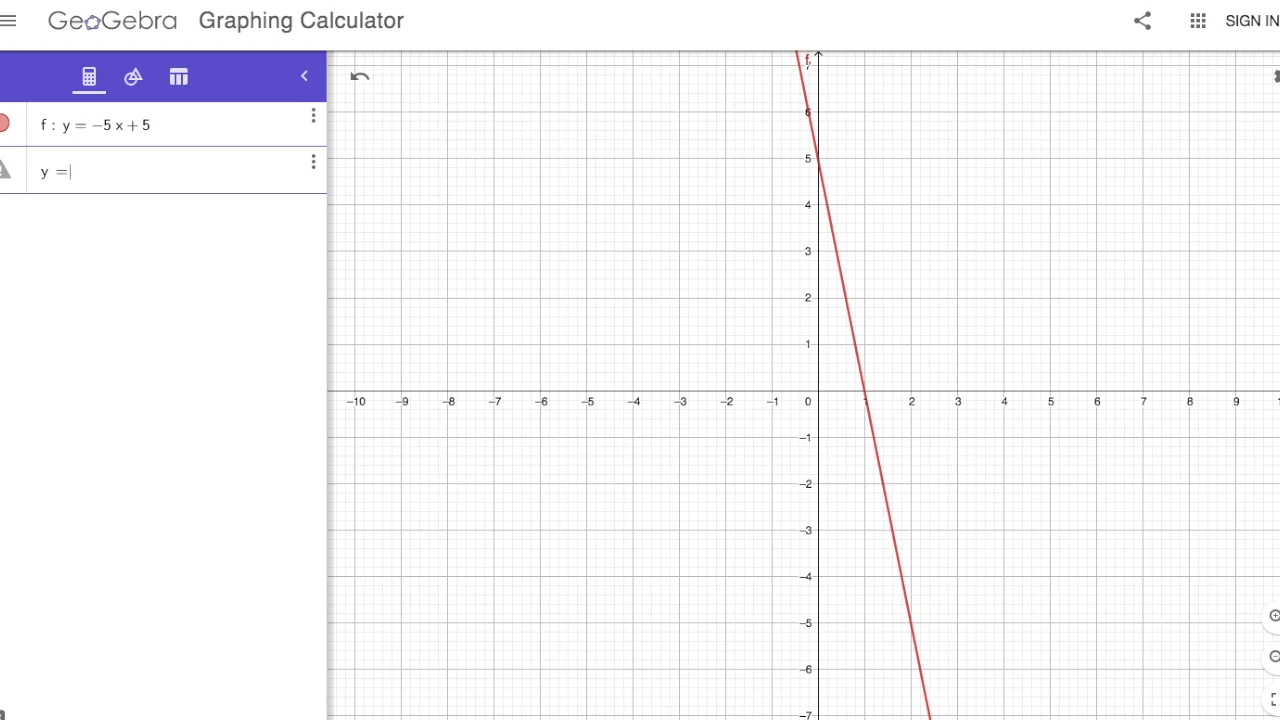
type("2x-2")
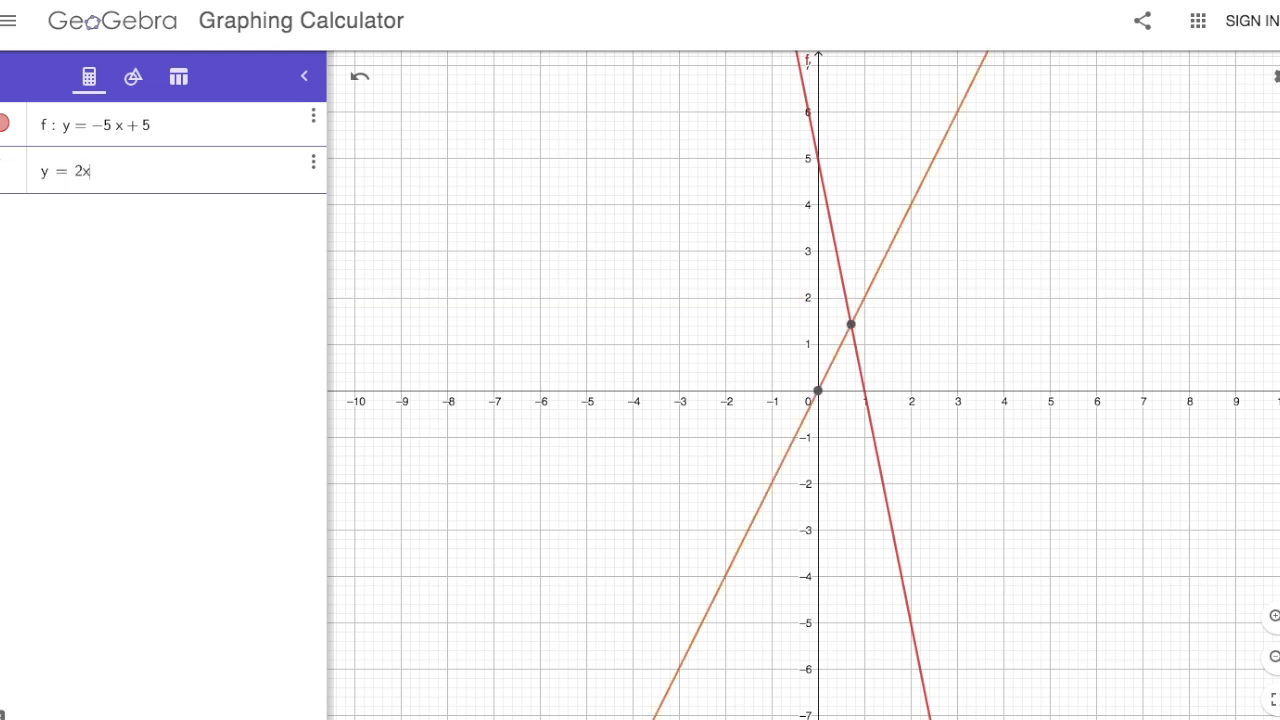
key("Return")
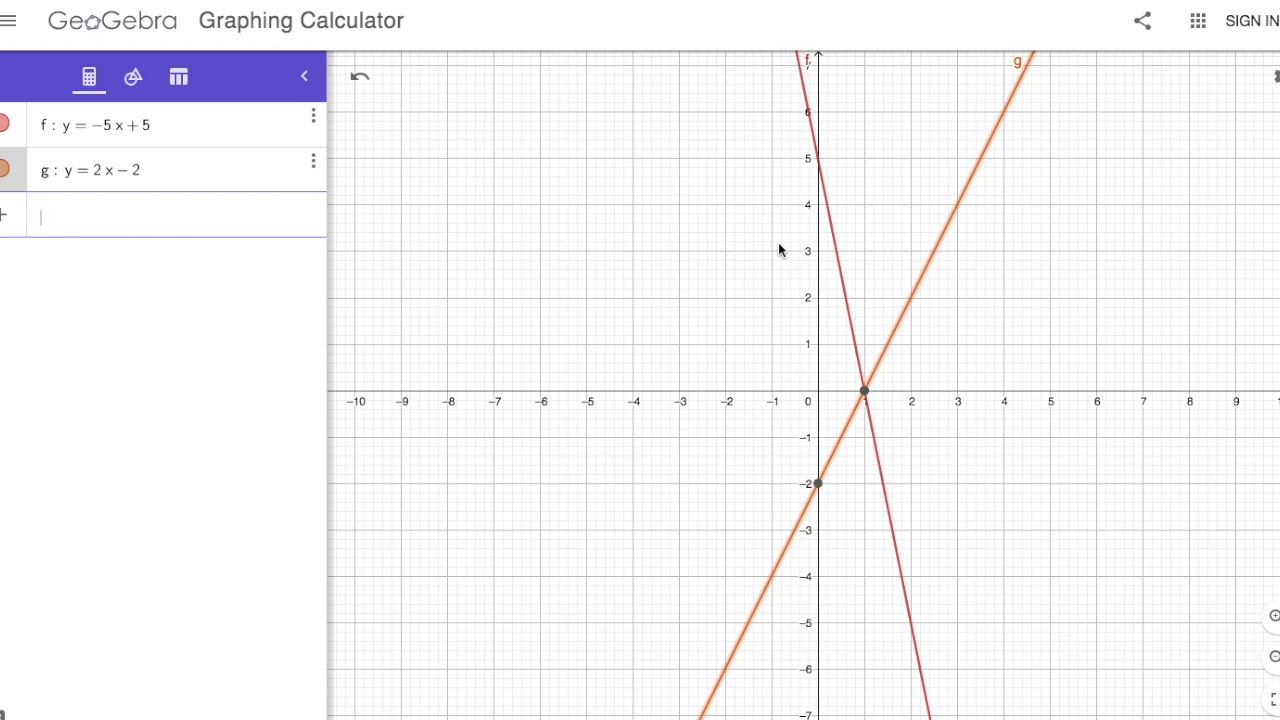
Inspect the coordinates of the two lines' intersection and of the y-intercept of y = 2x - 2.
left_click(864, 395)
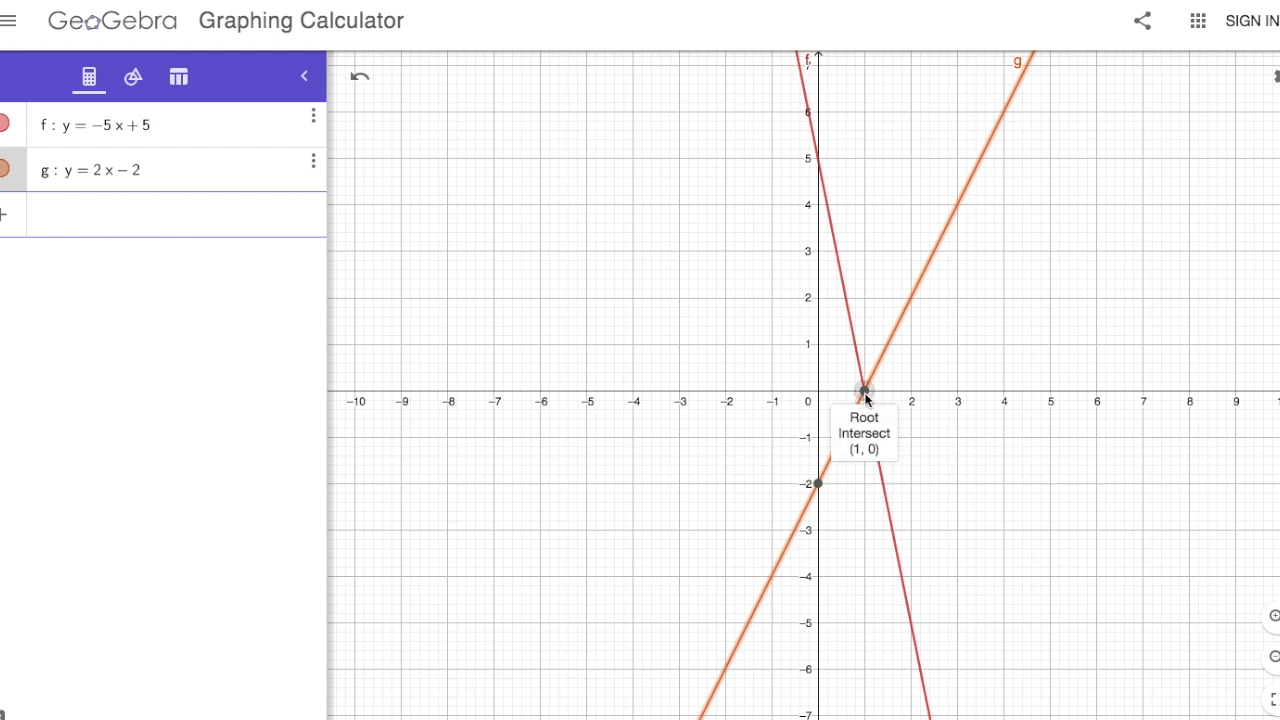
left_click(818, 486)
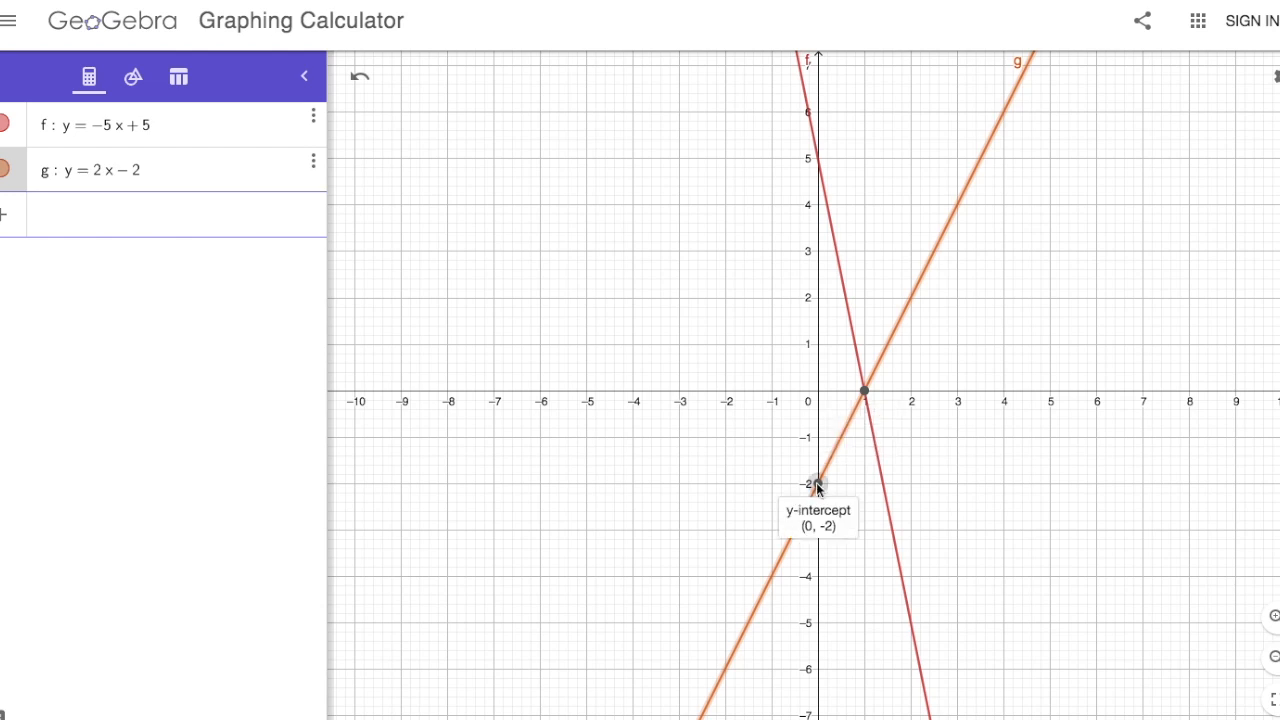
left_click(704, 410)
Place the text label "Intersect" at the point where the two lines cross.
left_click(136, 88)
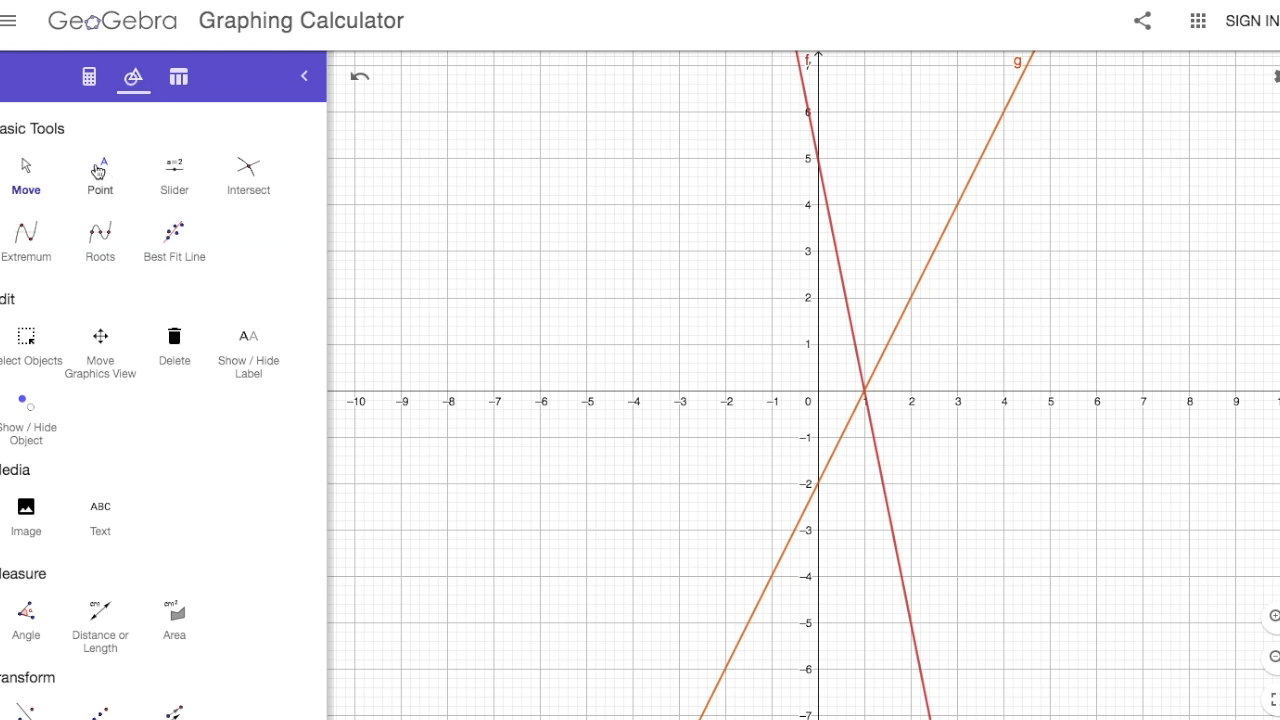
left_click(101, 533)
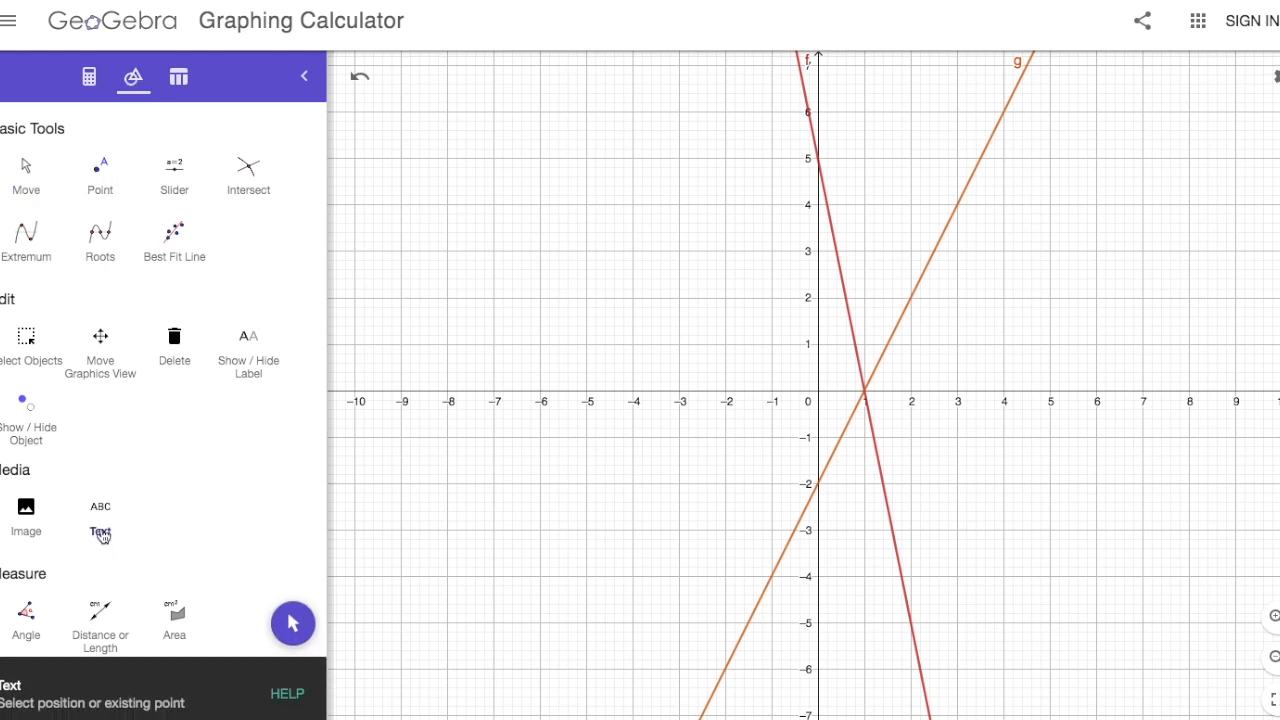
left_click(866, 398)
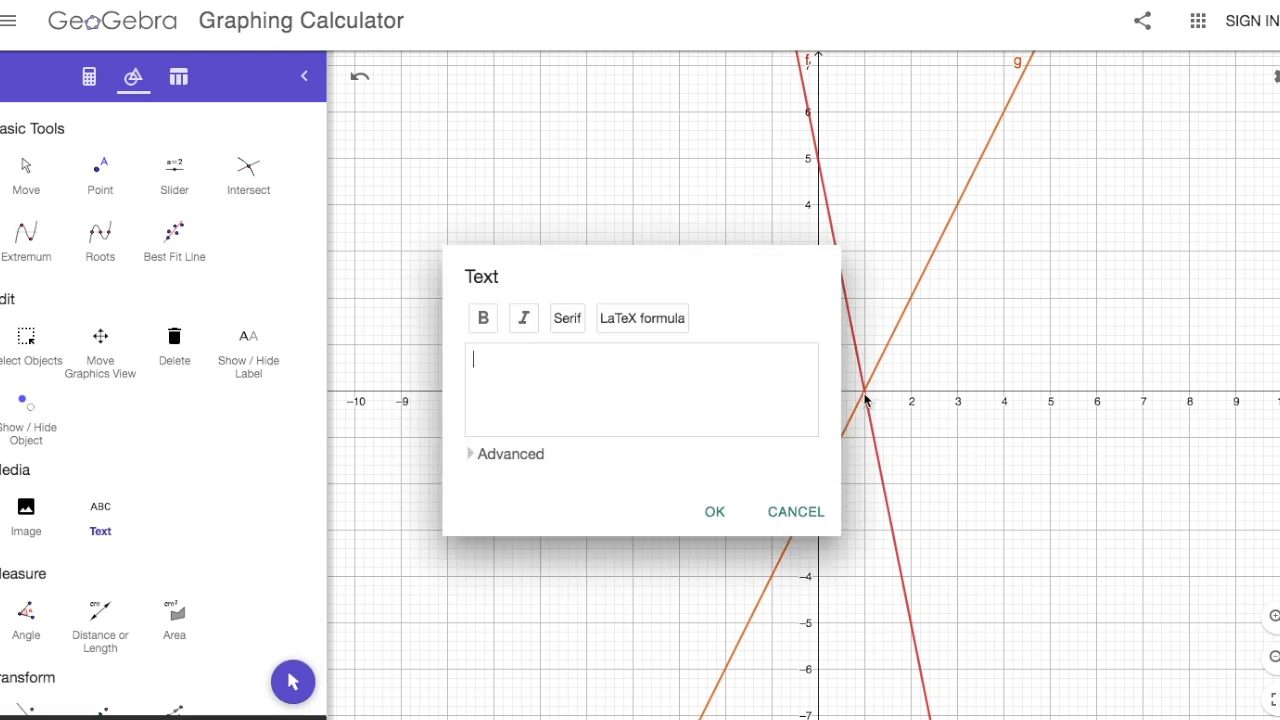
type("Interes")
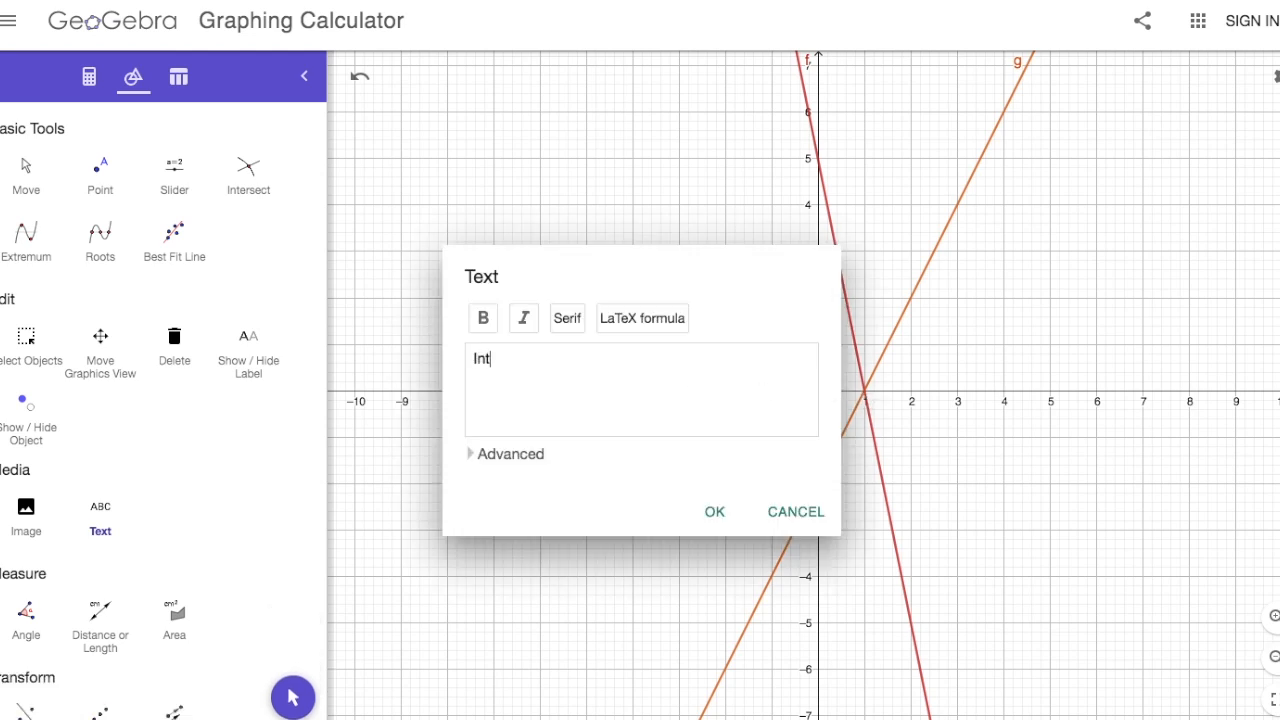
key("BackSpace")
key("BackSpace")
type("sect")
left_click(713, 513)
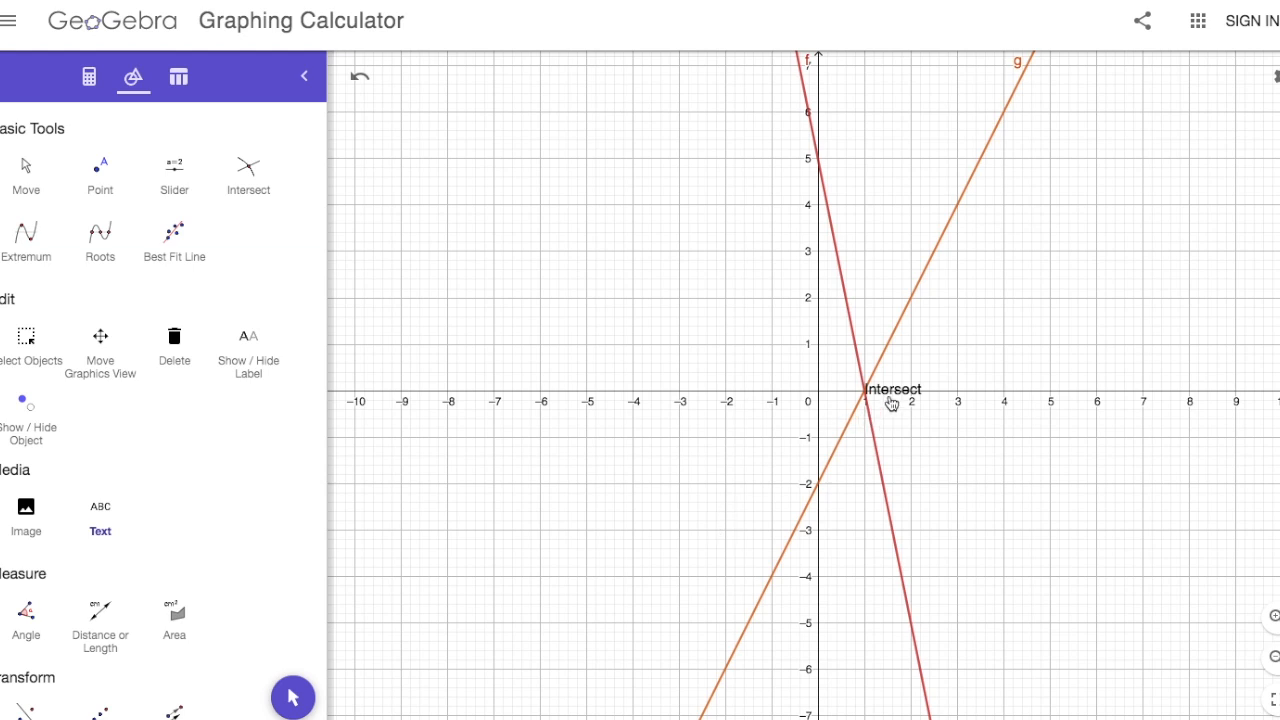
Look over the table view and the tool list again, and return to the algebra list of equations.
left_click(178, 77)
left_click(138, 78)
scroll(134, 302, "down", 5)
scroll(134, 302, "up", 5)
left_click(93, 86)
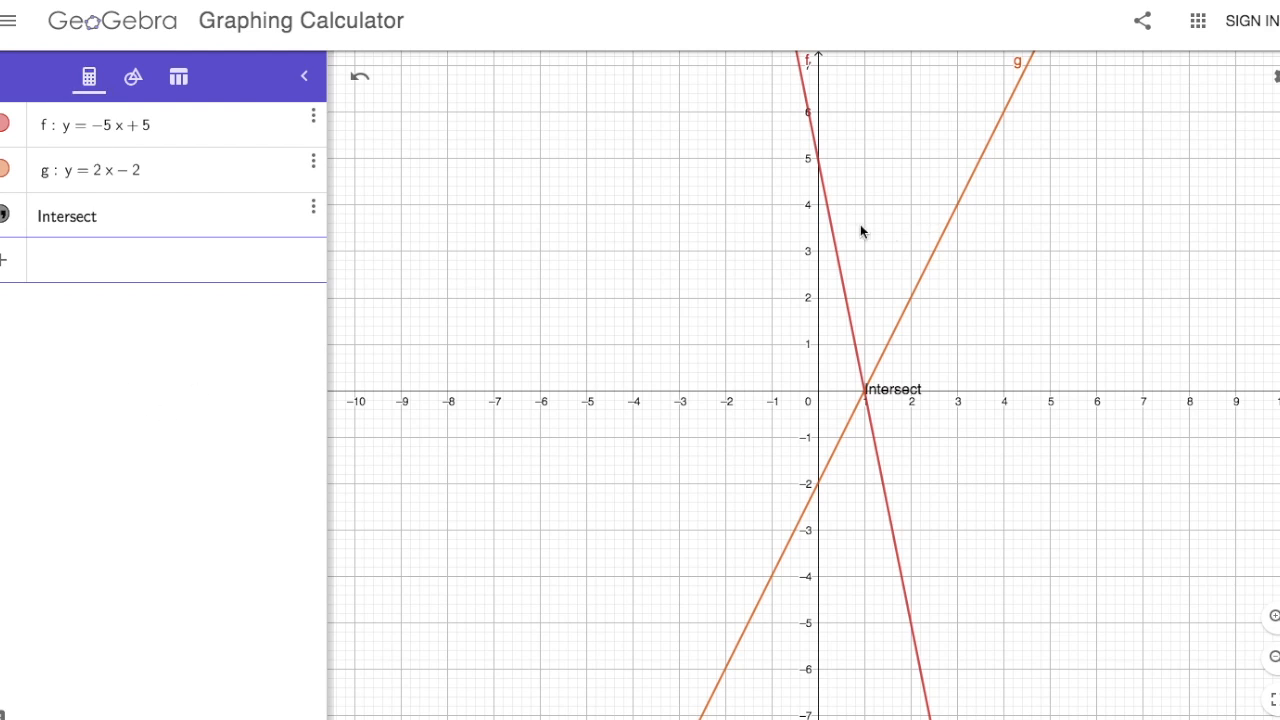
Change the color of the line y = -5x + 5 to green.
left_click(832, 229)
left_click(868, 250)
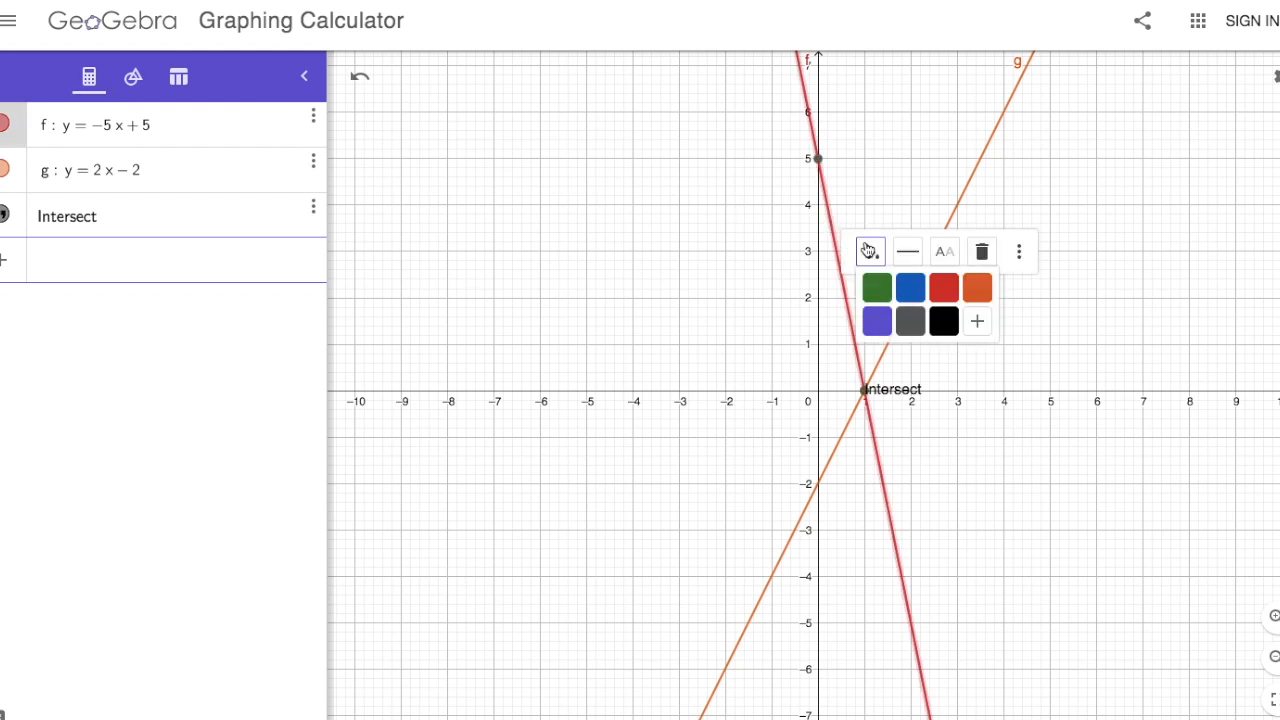
left_click(877, 287)
left_click(954, 203)
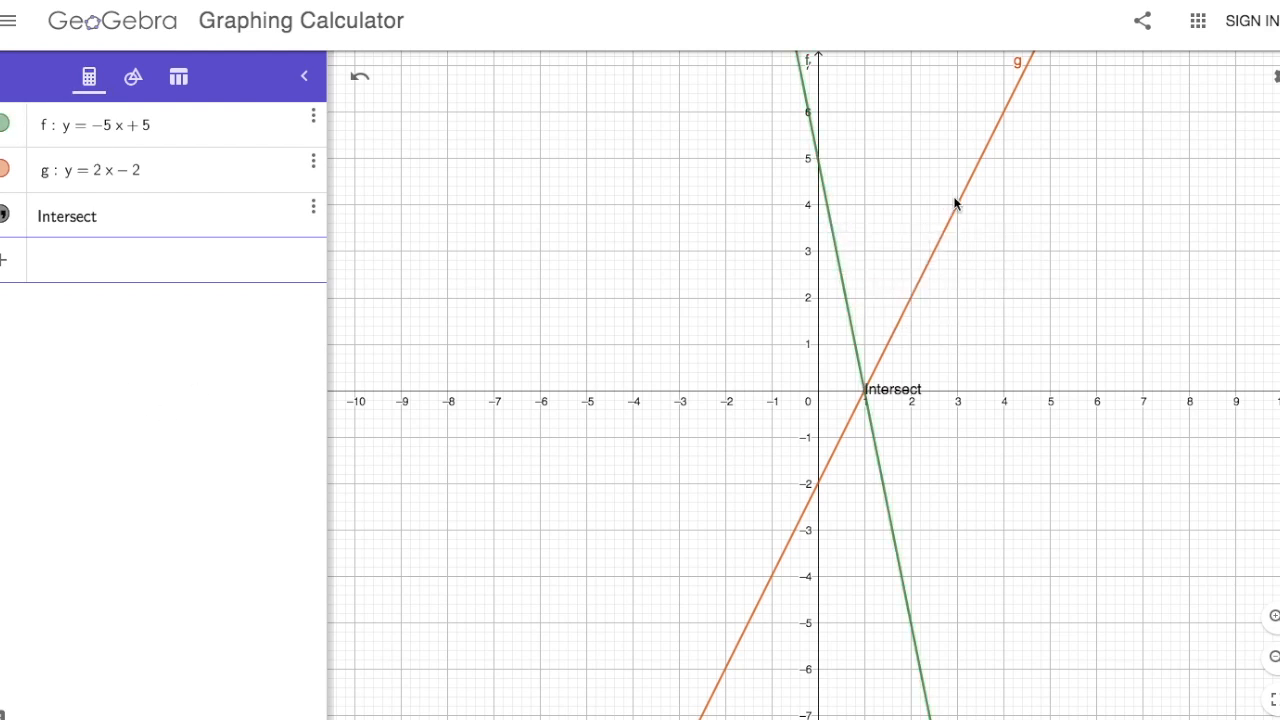
Change the color of the line y = 2x - 2 to purple.
left_click(959, 208)
left_click(994, 234)
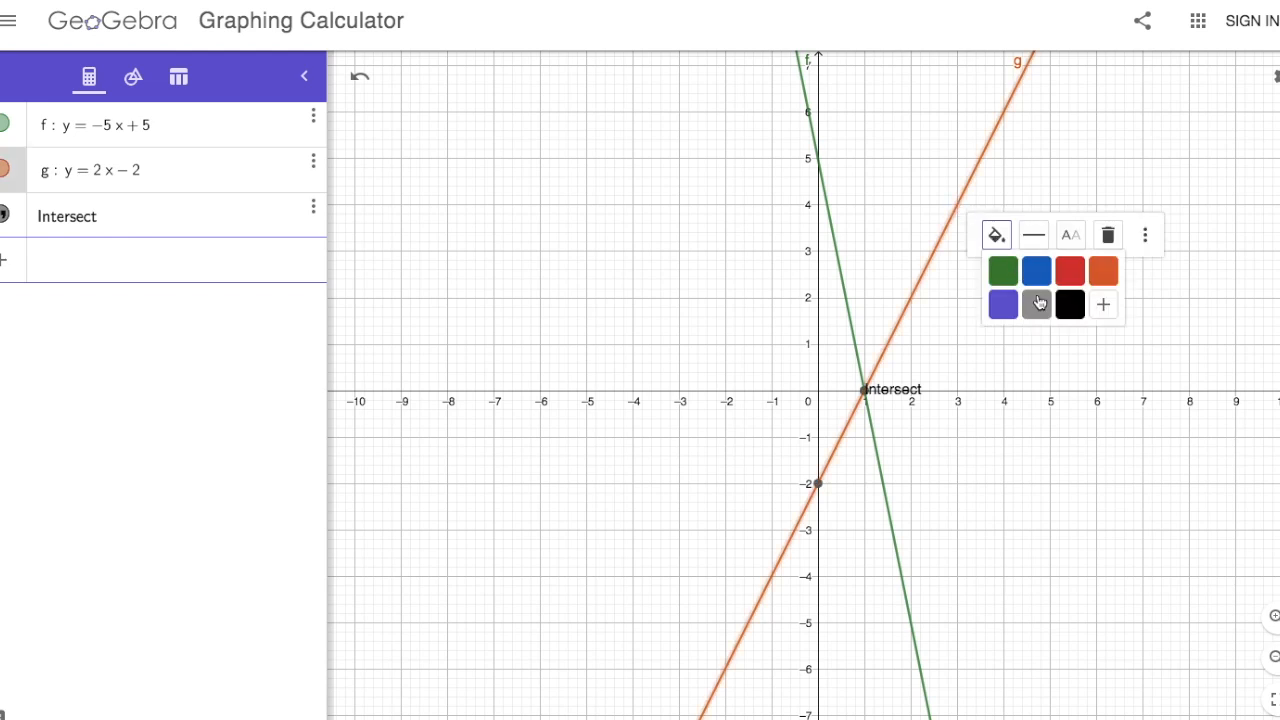
left_click(1003, 303)
left_click(911, 315)
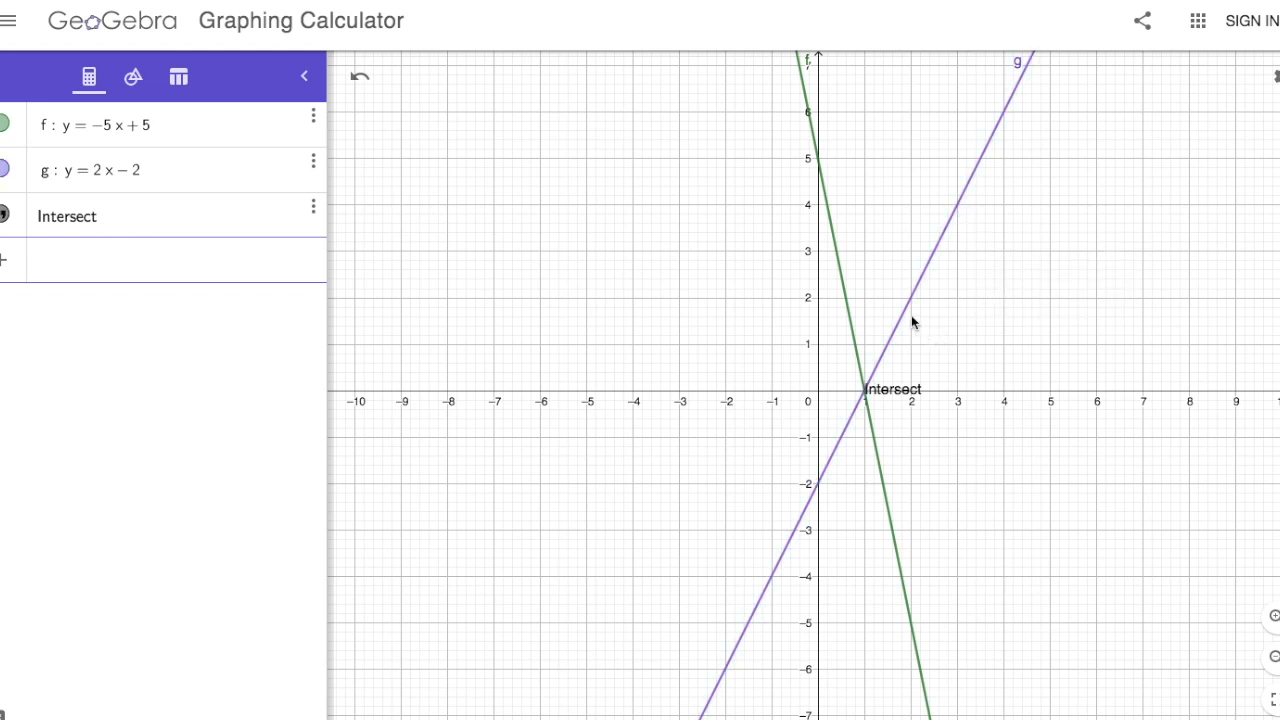
Look over the formatting and context options available for both lines and the "Intersect" label, changing none of them.
left_click(906, 317)
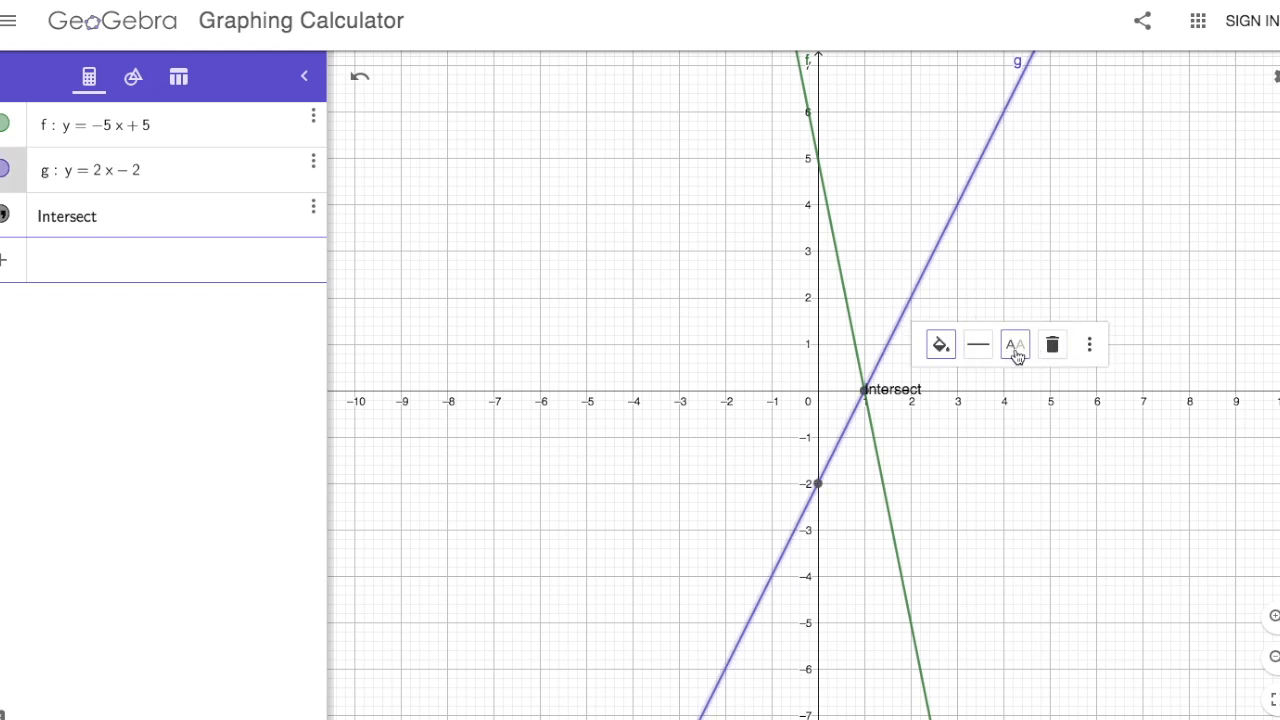
left_click(1089, 350)
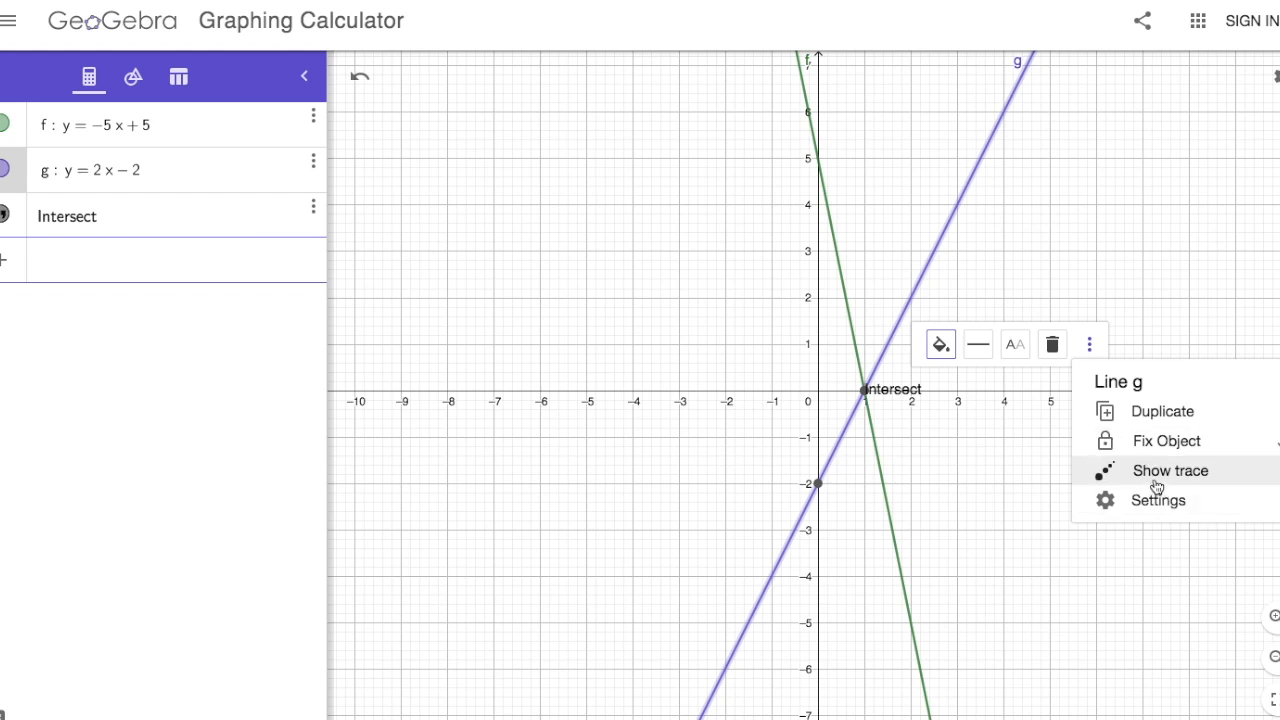
left_click(953, 446)
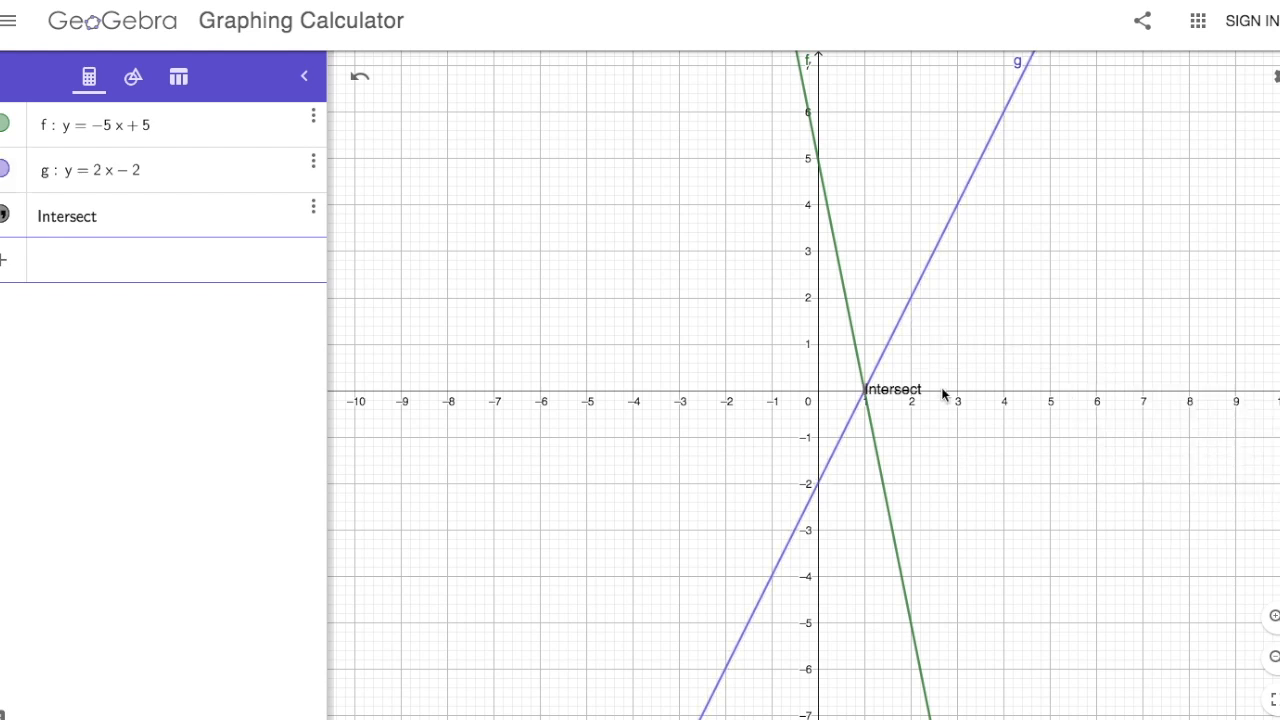
left_click(314, 117)
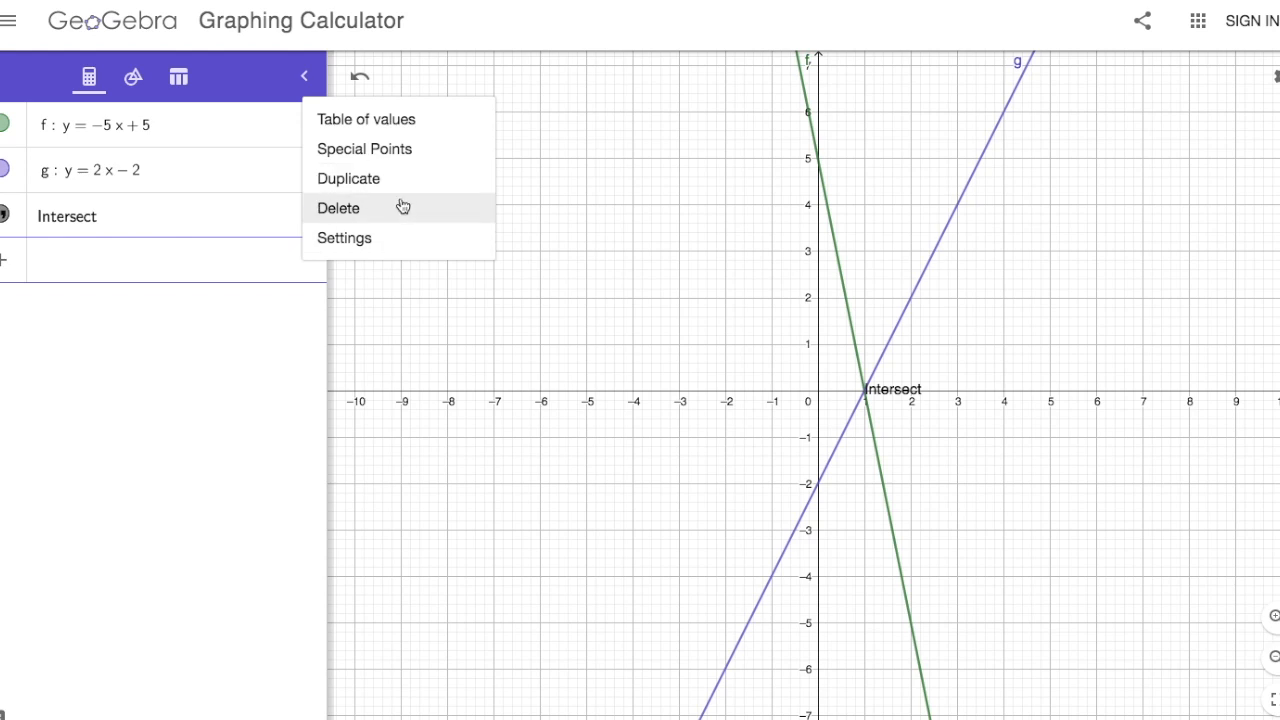
left_click(417, 420)
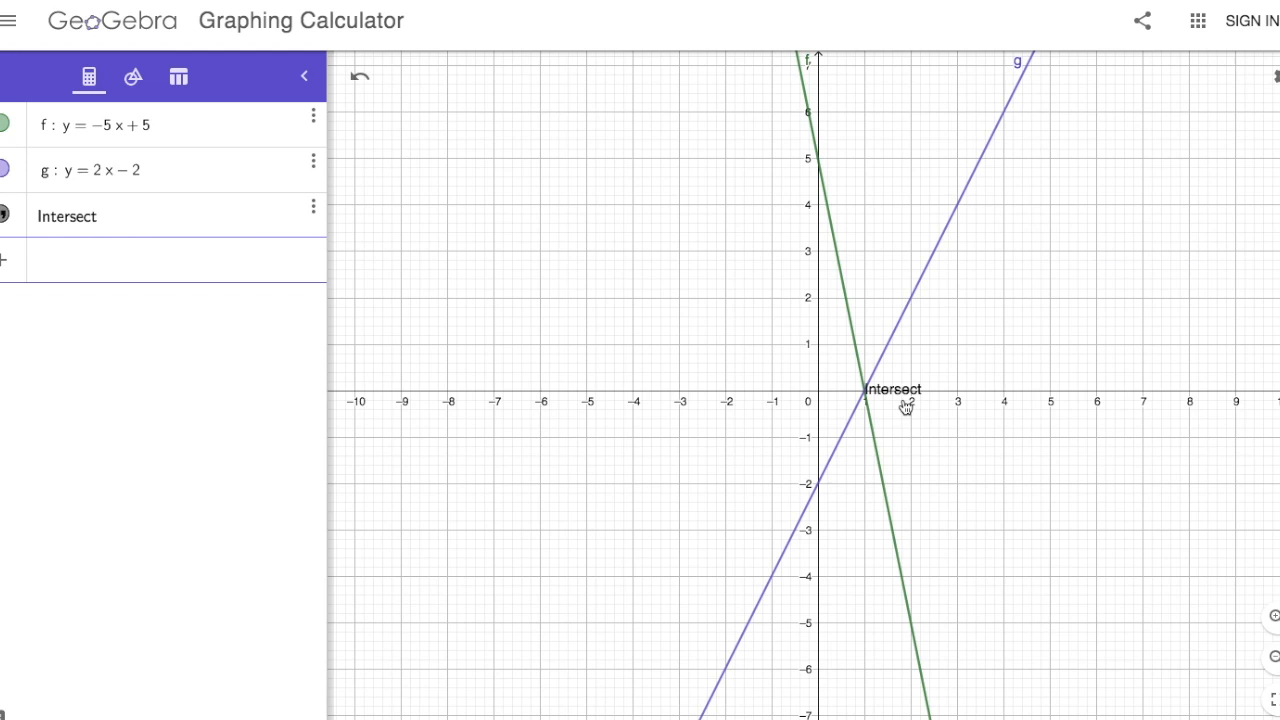
left_click(867, 394)
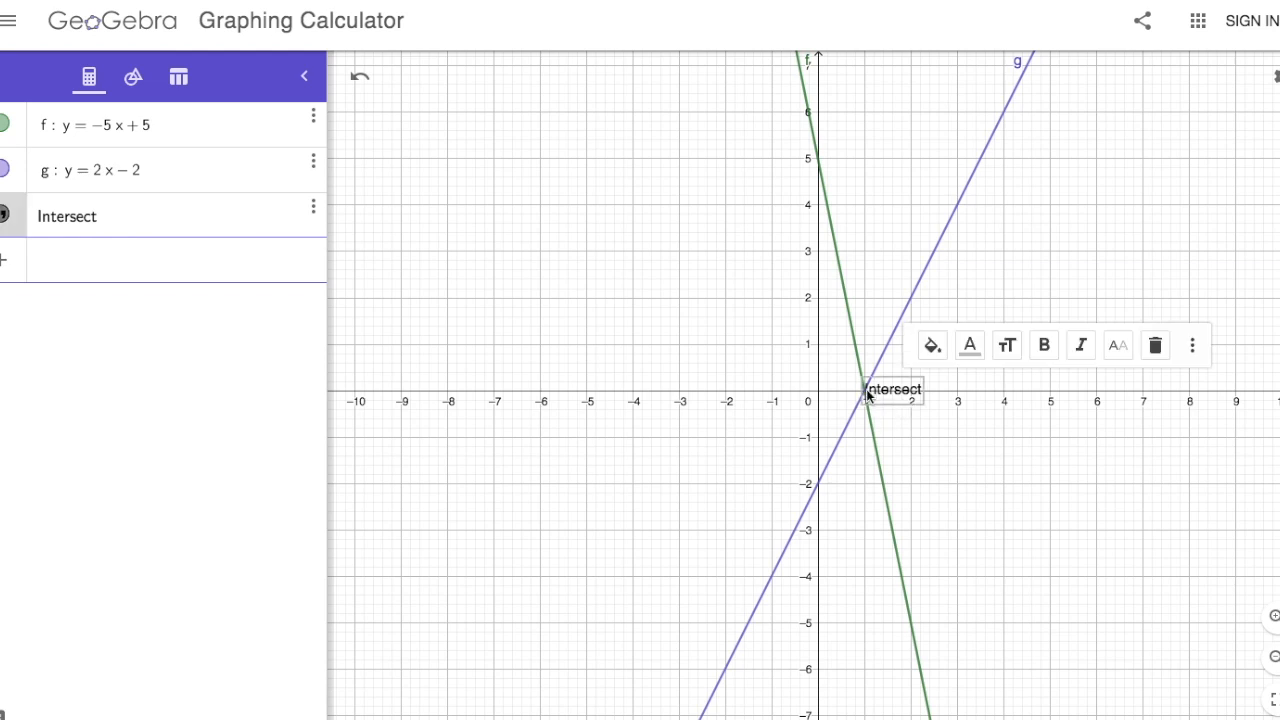
left_click(930, 426)
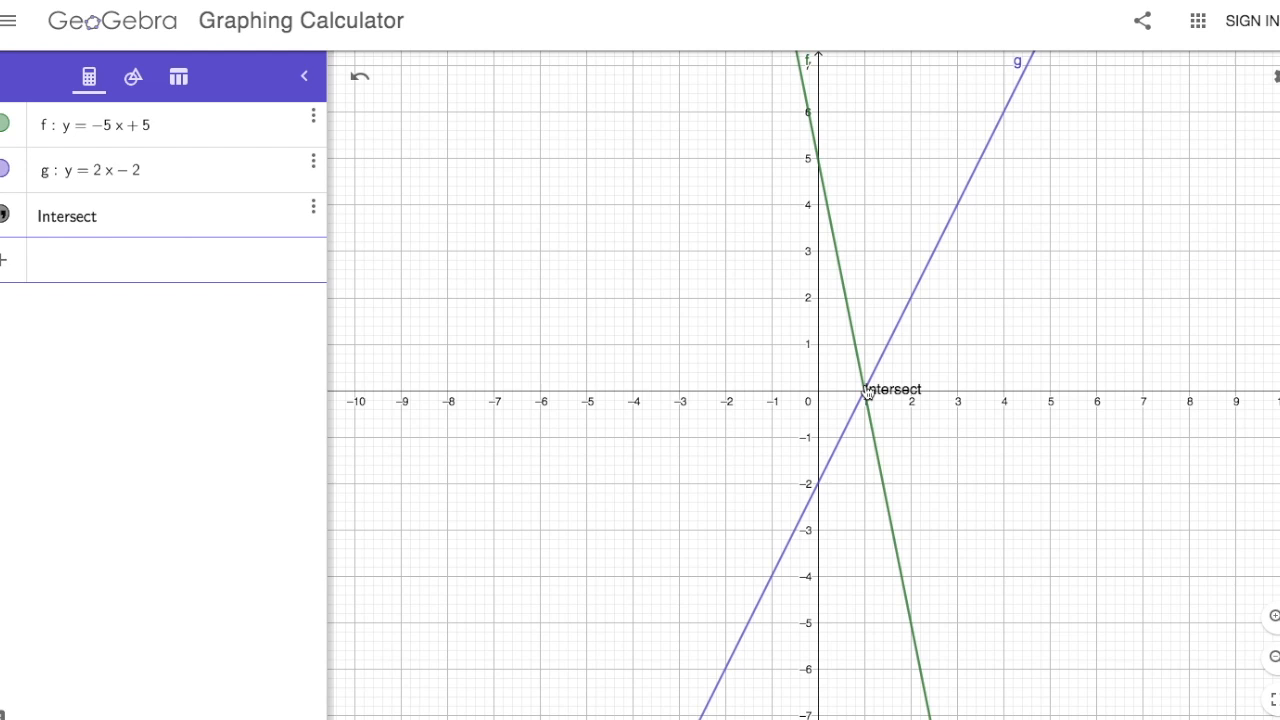
left_click(313, 118)
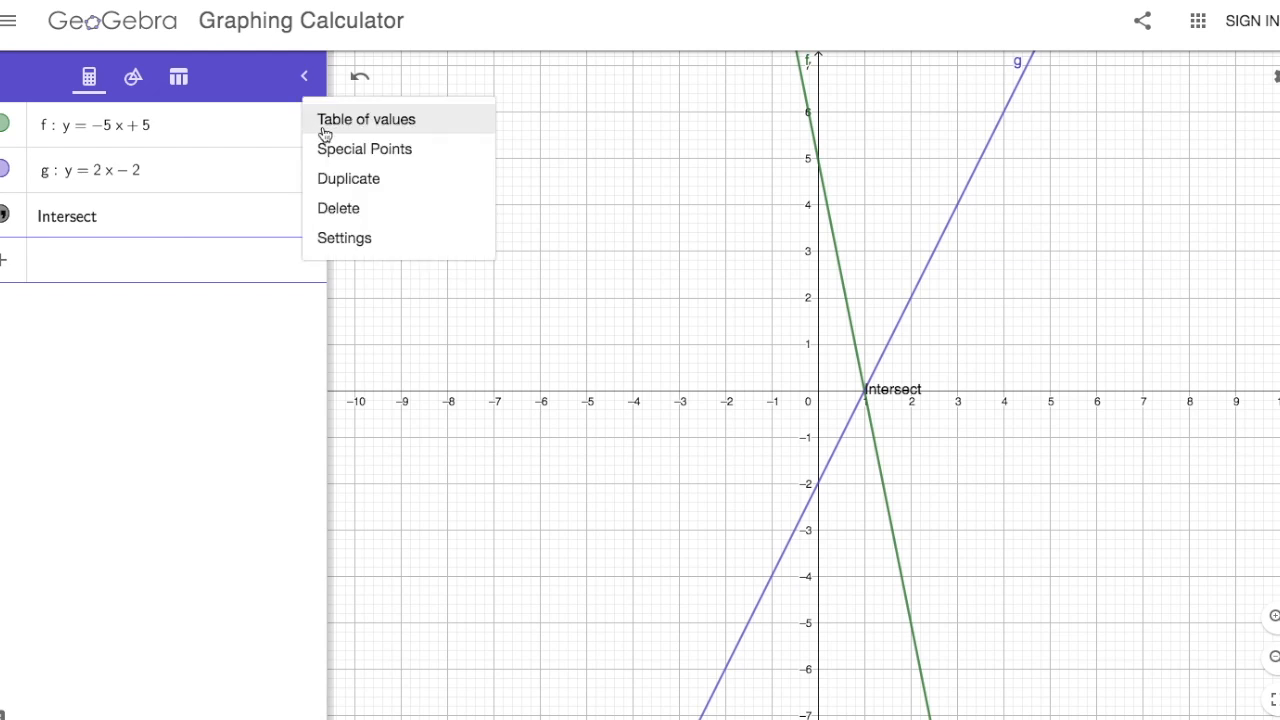
left_click(395, 95)
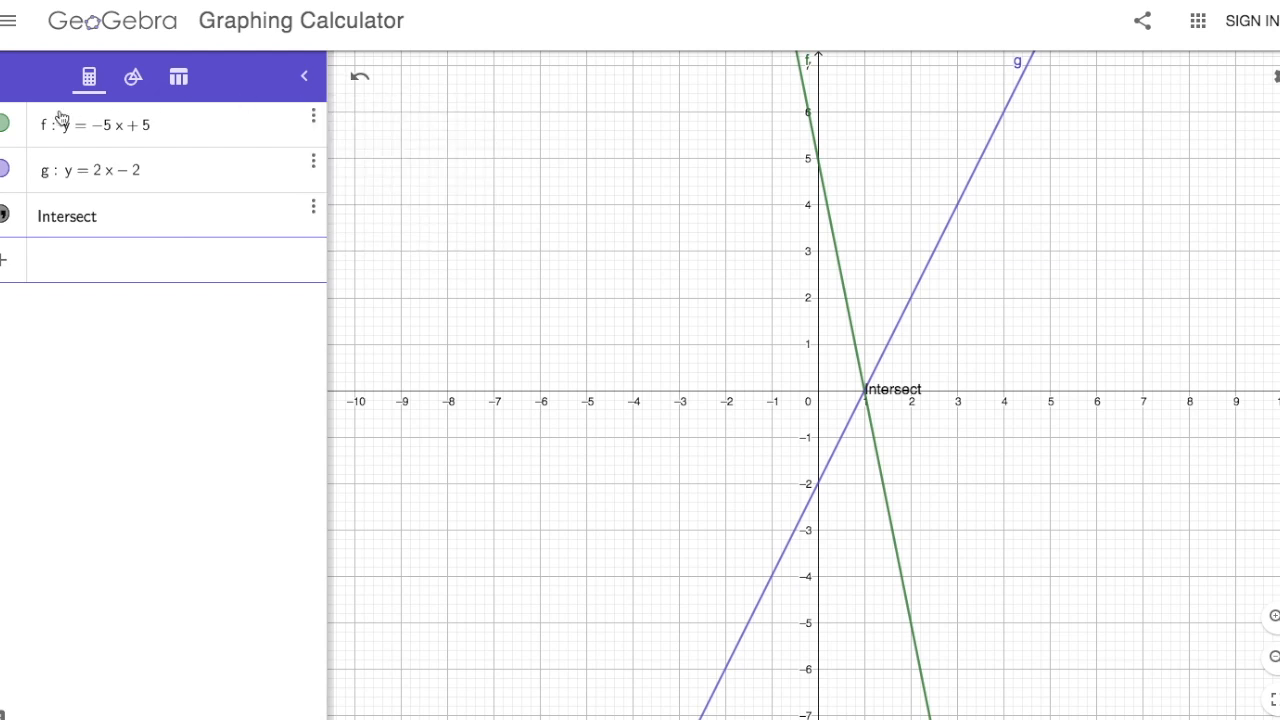
Start a new blank graph, discarding the current one without saving.
left_click(8, 20)
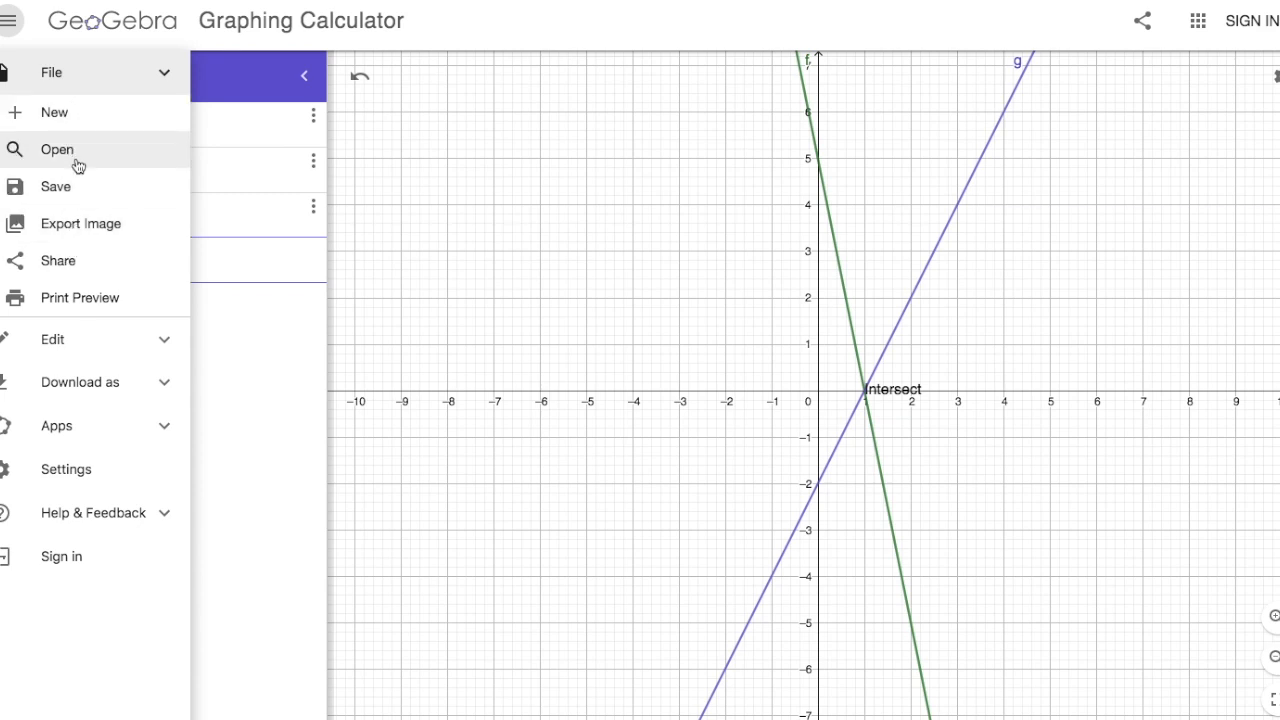
left_click(67, 132)
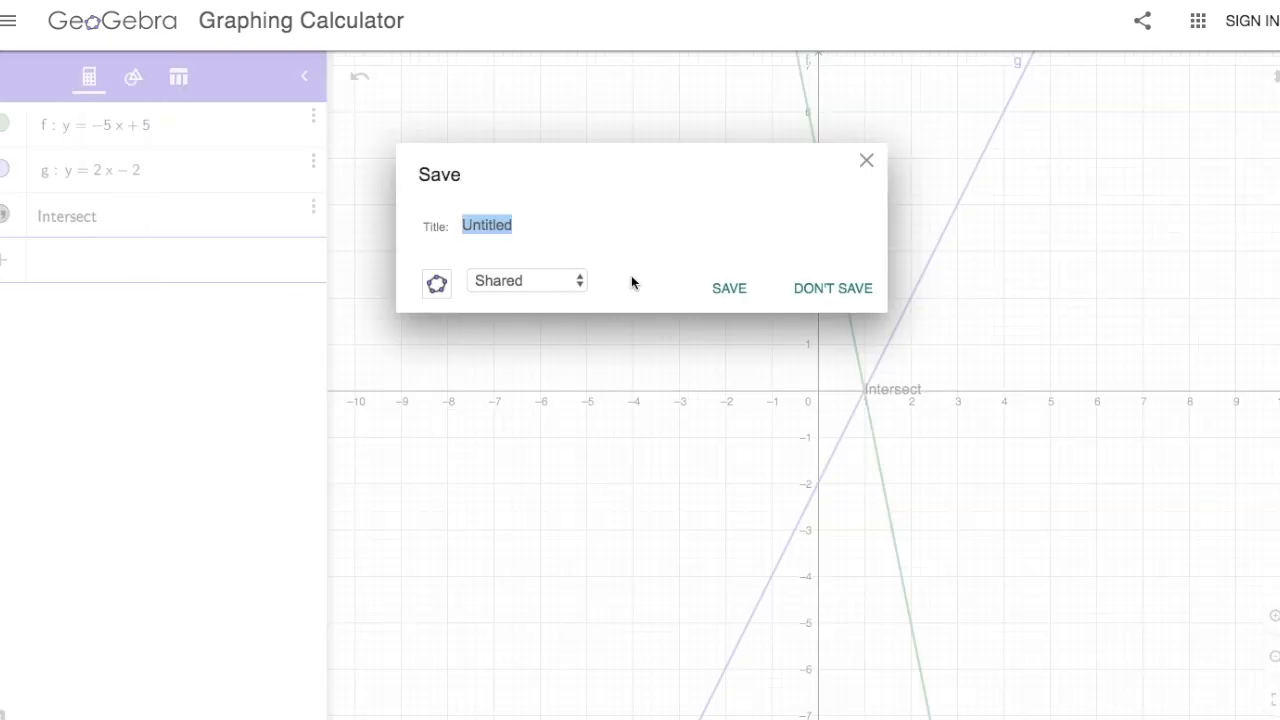
left_click(812, 294)
Graph the equation x - 1/2 y = -2.
left_click(193, 138)
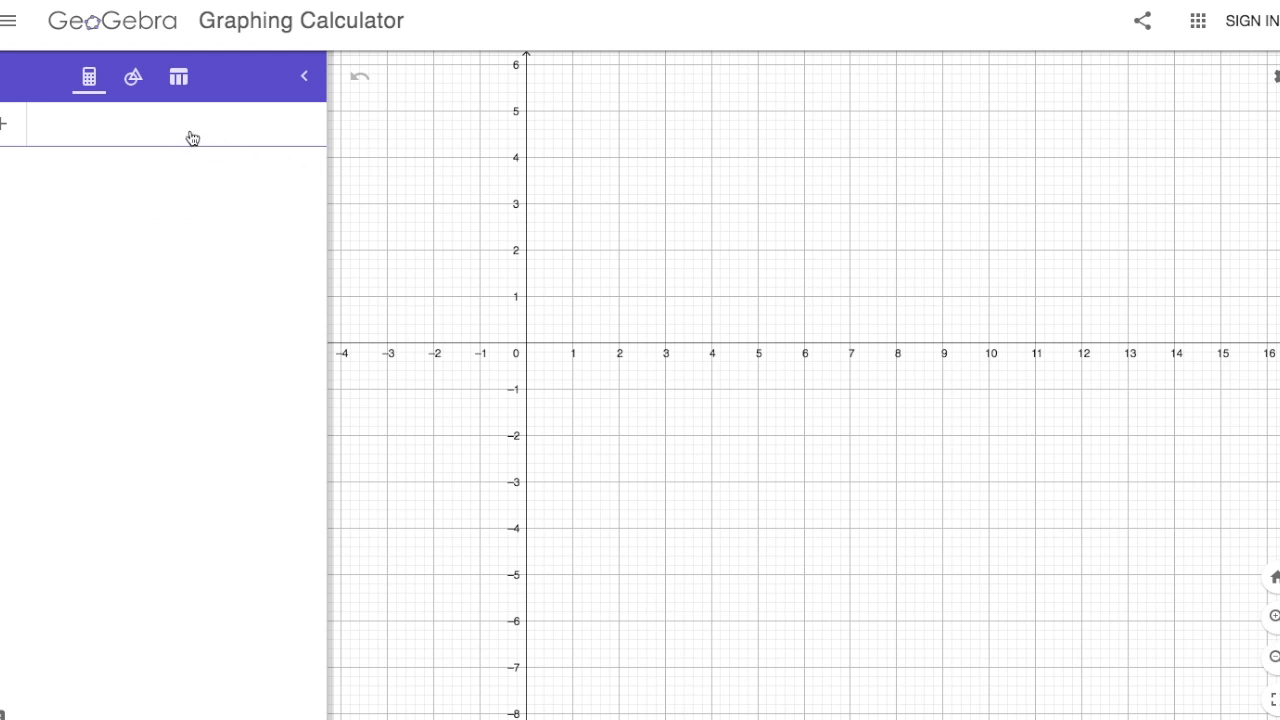
type("x=")
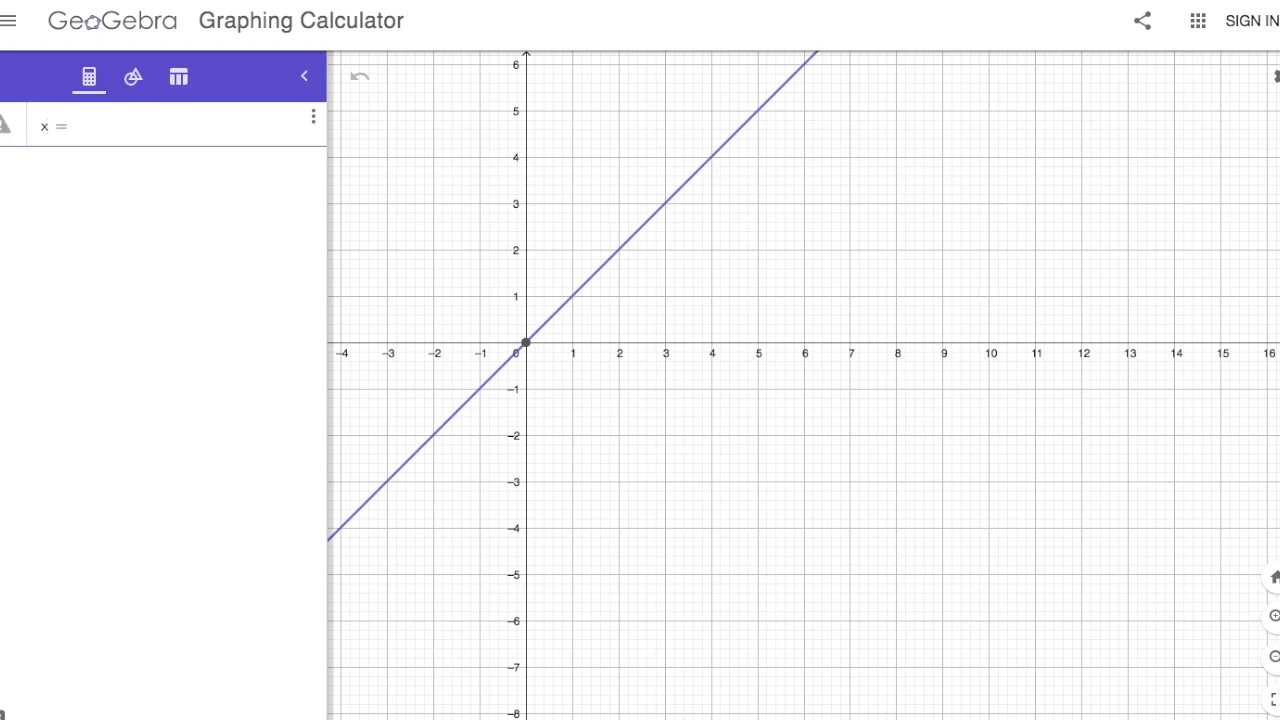
key("BackSpace")
type("- 1/2 ")
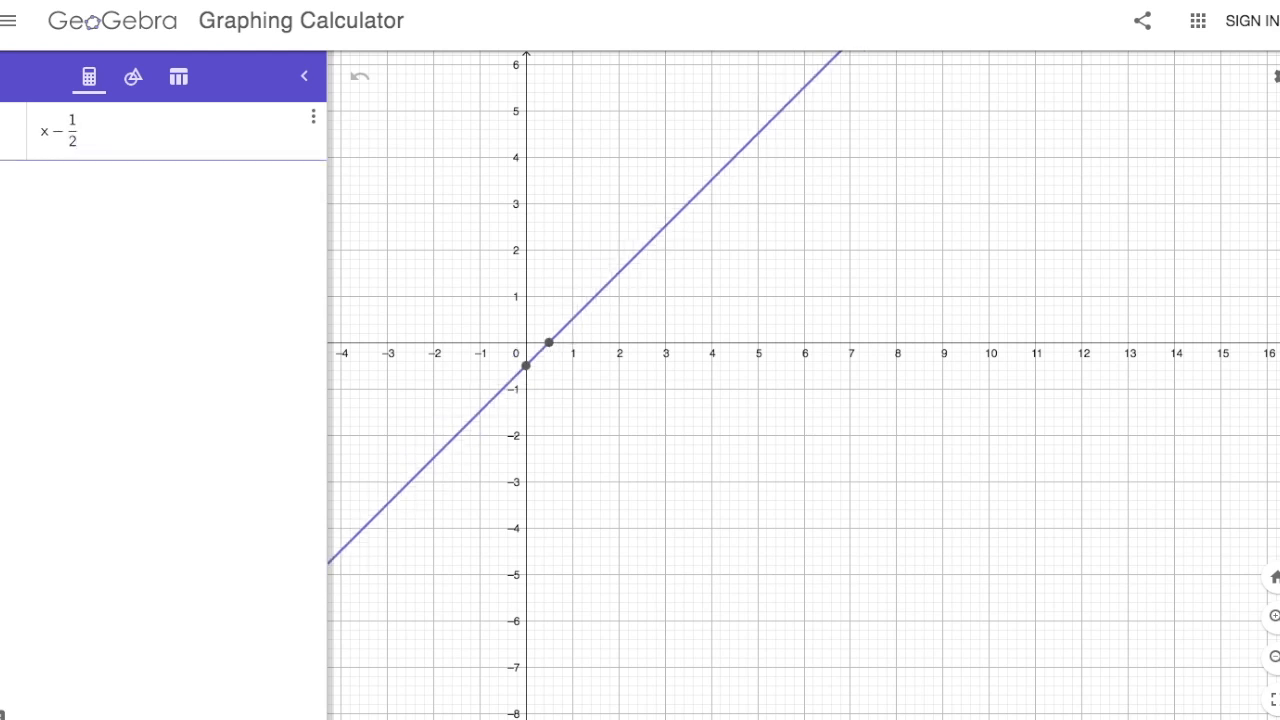
type("y ")
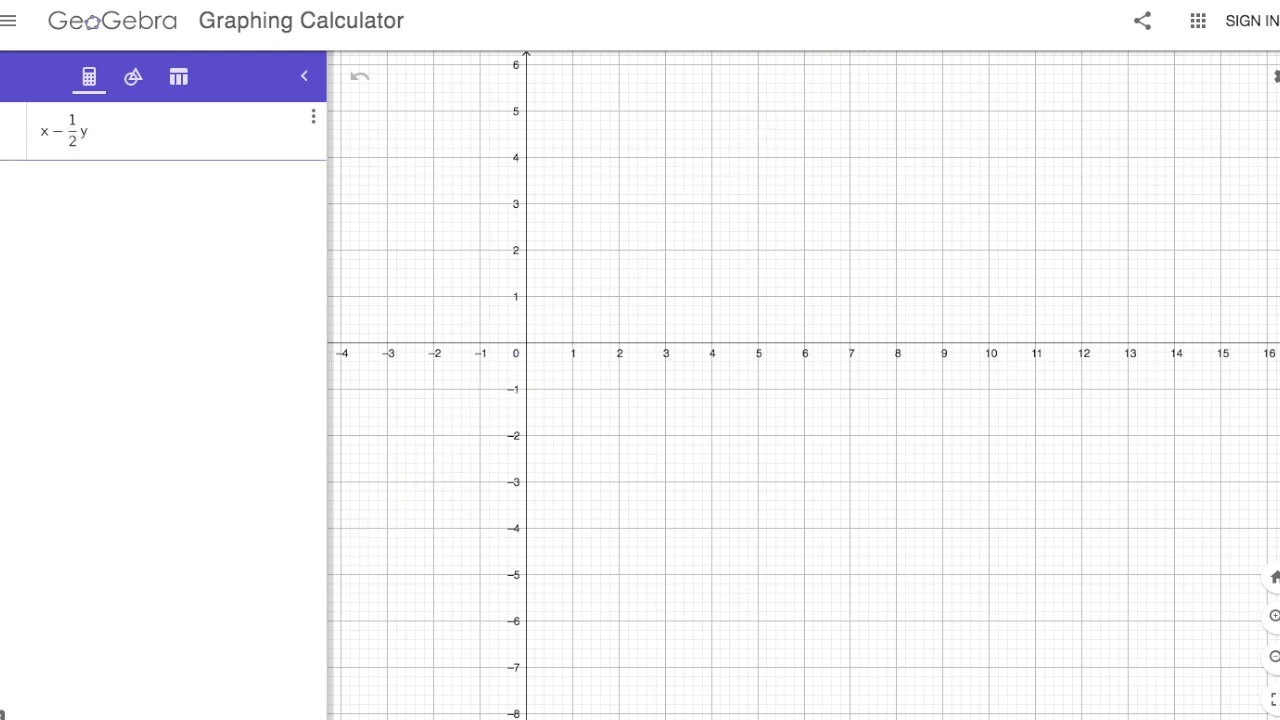
type("= -2")
key("Return")
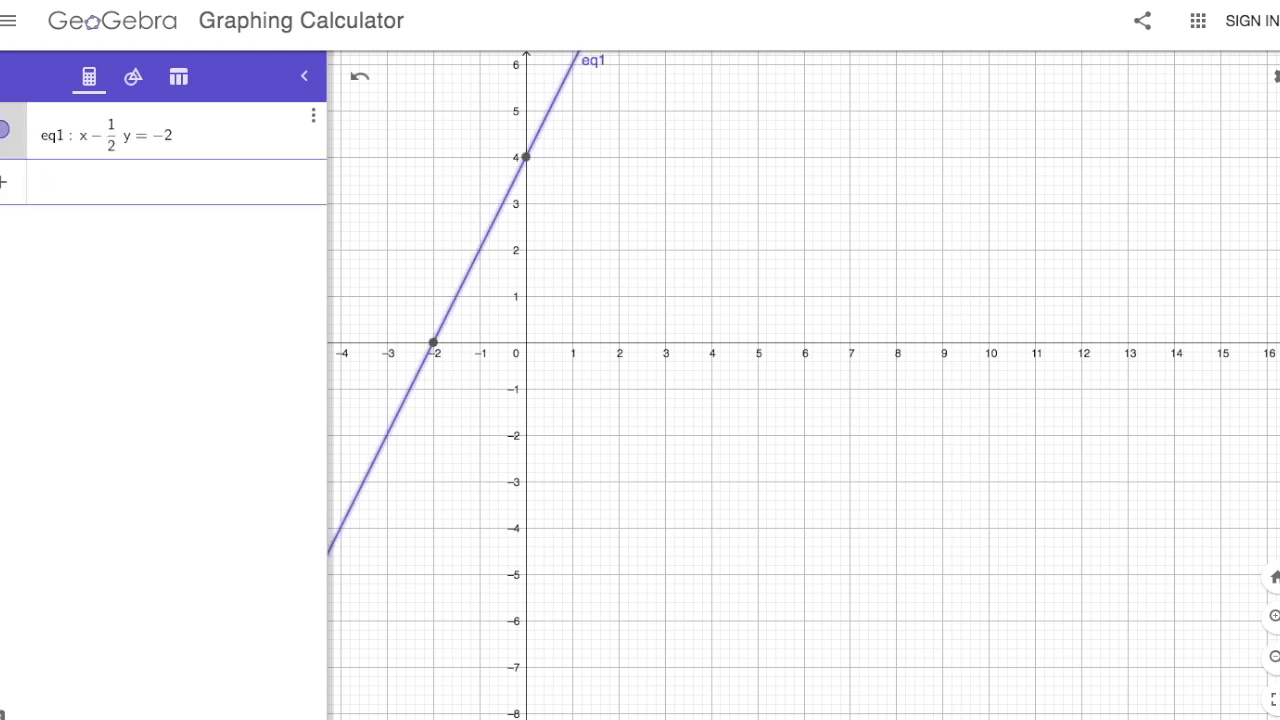
Enter 2y = 4x - 6 as the second equation.
type("2y")
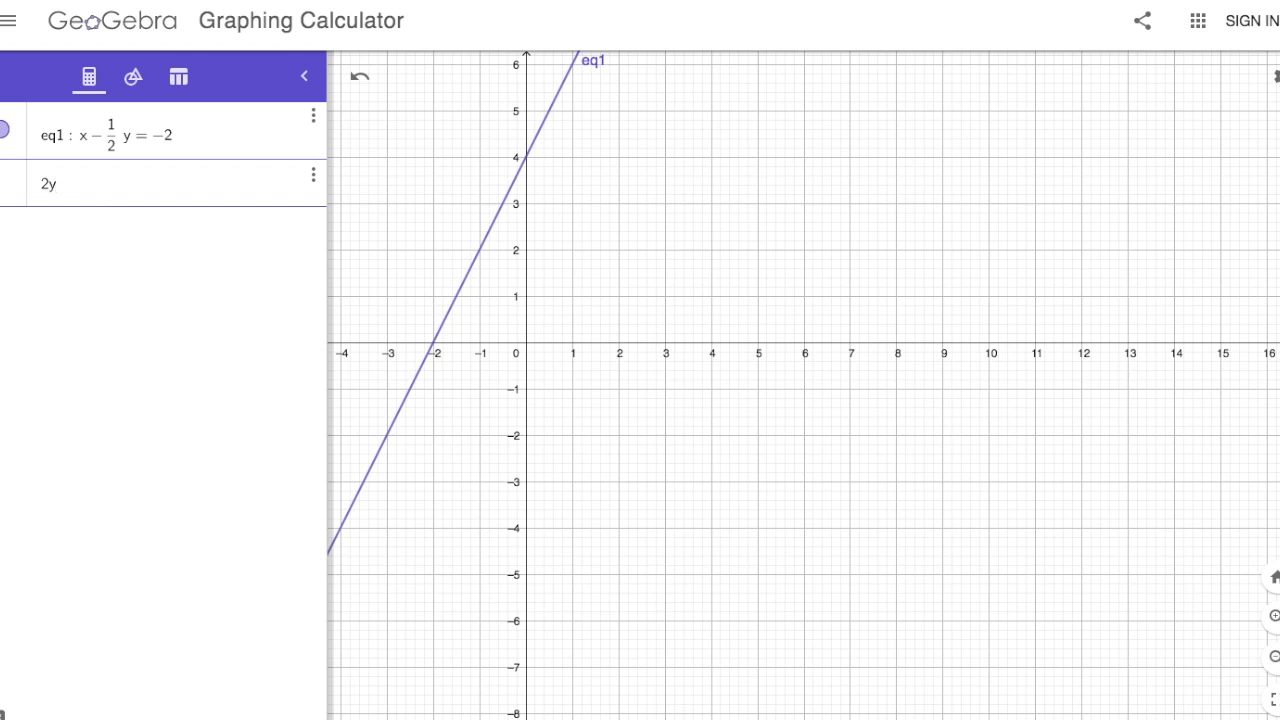
type("=4x")
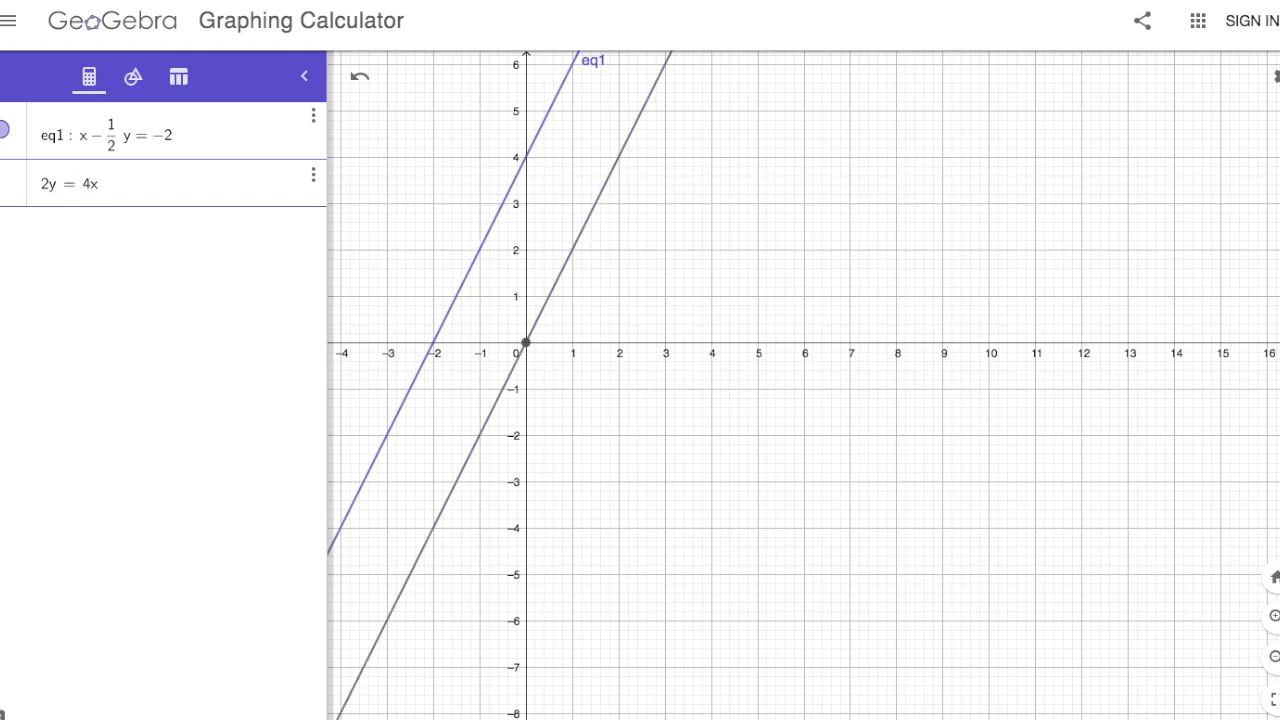
type("-6")
Examine the two lines at ever larger scales to see whether they cross anywhere.
left_click_drag(587, 357, 793, 394)
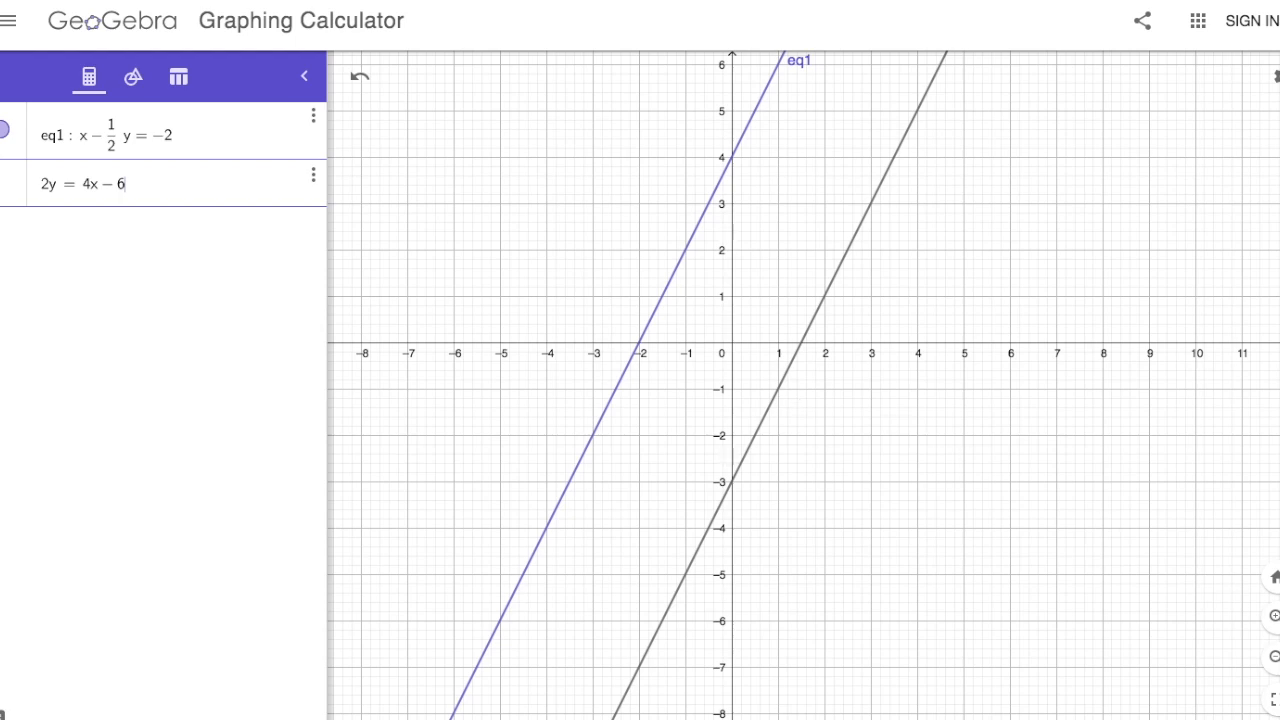
left_click(1274, 658)
left_click(1274, 658)
left_click(1274, 658)
left_click_drag(1111, 539, 763, 282)
left_click(1274, 657)
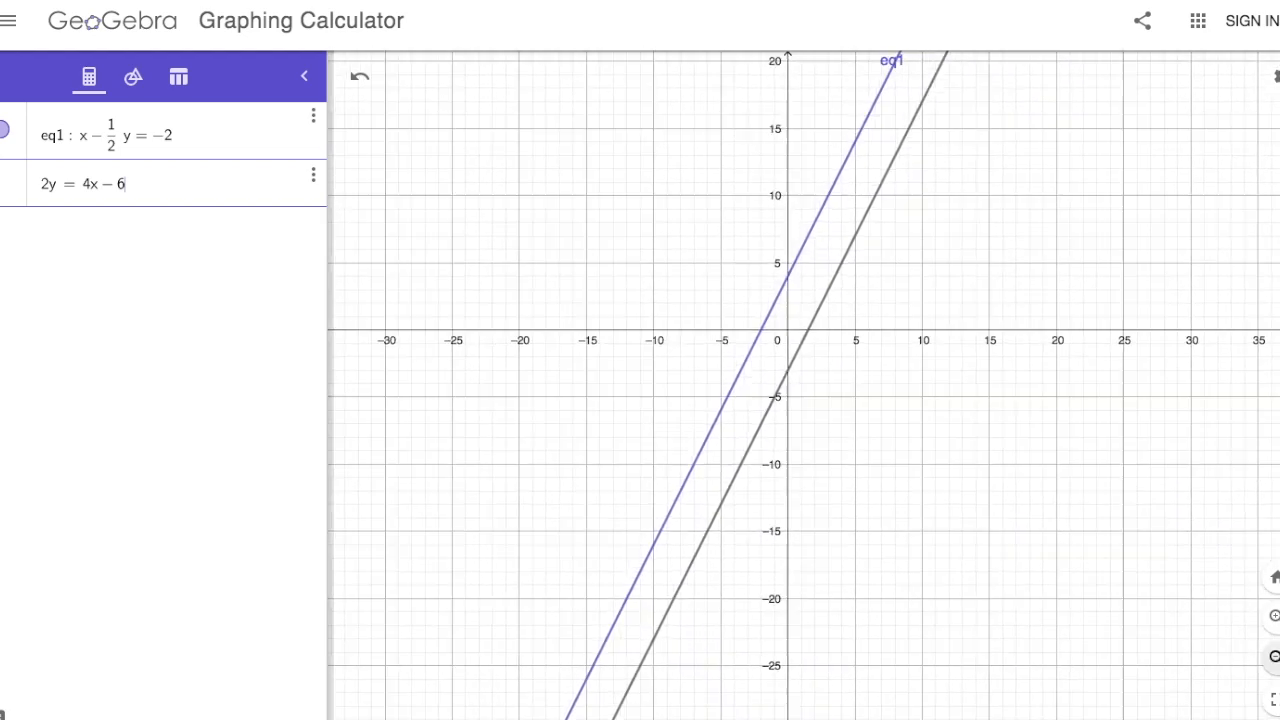
left_click(1274, 657)
left_click(1274, 657)
left_click(1274, 657)
left_click_drag(1127, 580, 846, 407)
left_click_drag(984, 453, 872, 404)
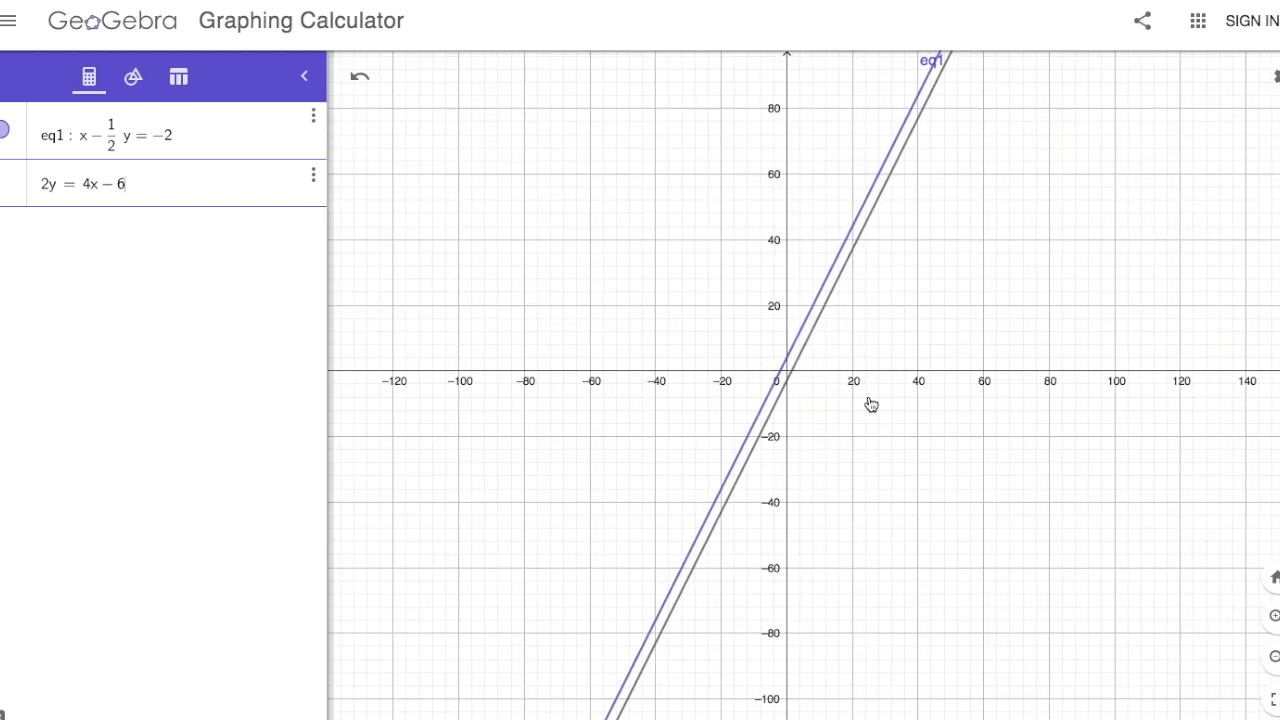
left_click(1274, 657)
left_click(1274, 657)
left_click_drag(1134, 570, 850, 452)
left_click(1274, 657)
left_click(1274, 657)
left_click_drag(1097, 581, 792, 420)
left_click(1274, 657)
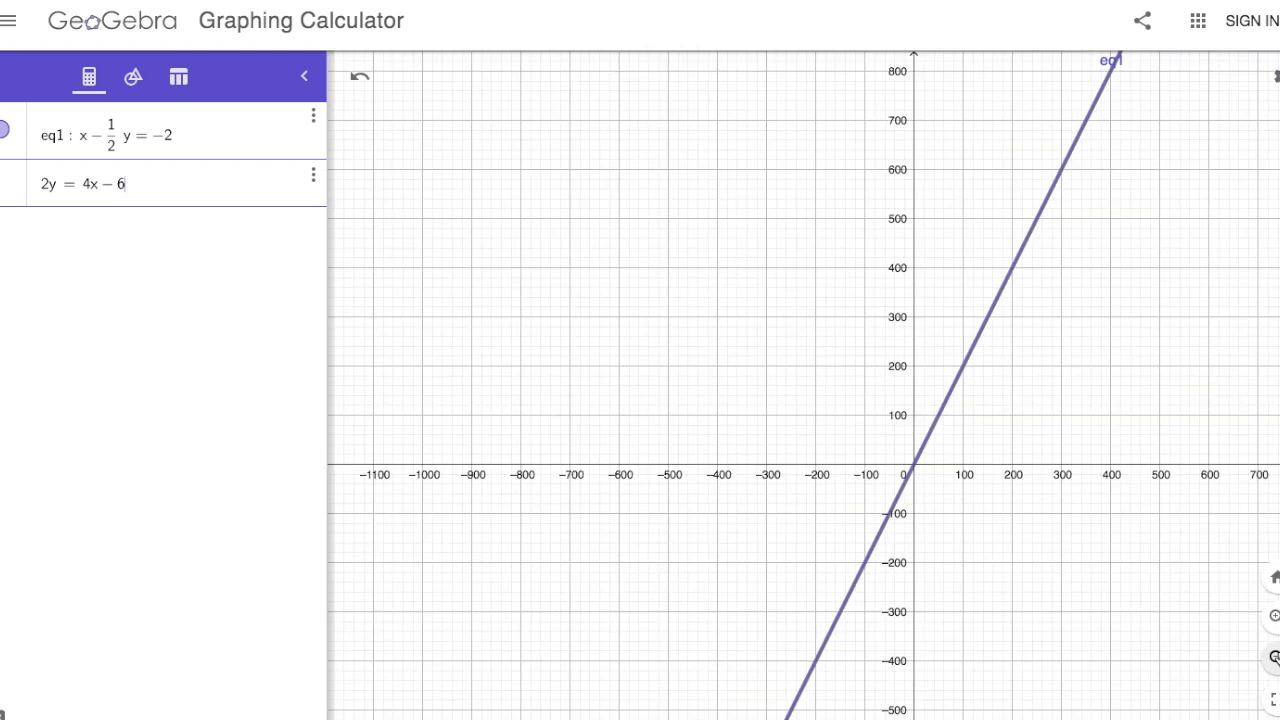
Bring both lines back to a close view around the origin and confirm the equation 2y = 4x - 6.
left_click(1274, 618)
left_click(1273, 624)
left_click(1273, 624)
left_click_drag(534, 320, 1091, 509)
left_click_drag(657, 306, 1232, 587)
left_click_drag(694, 403, 893, 479)
left_click(1274, 616)
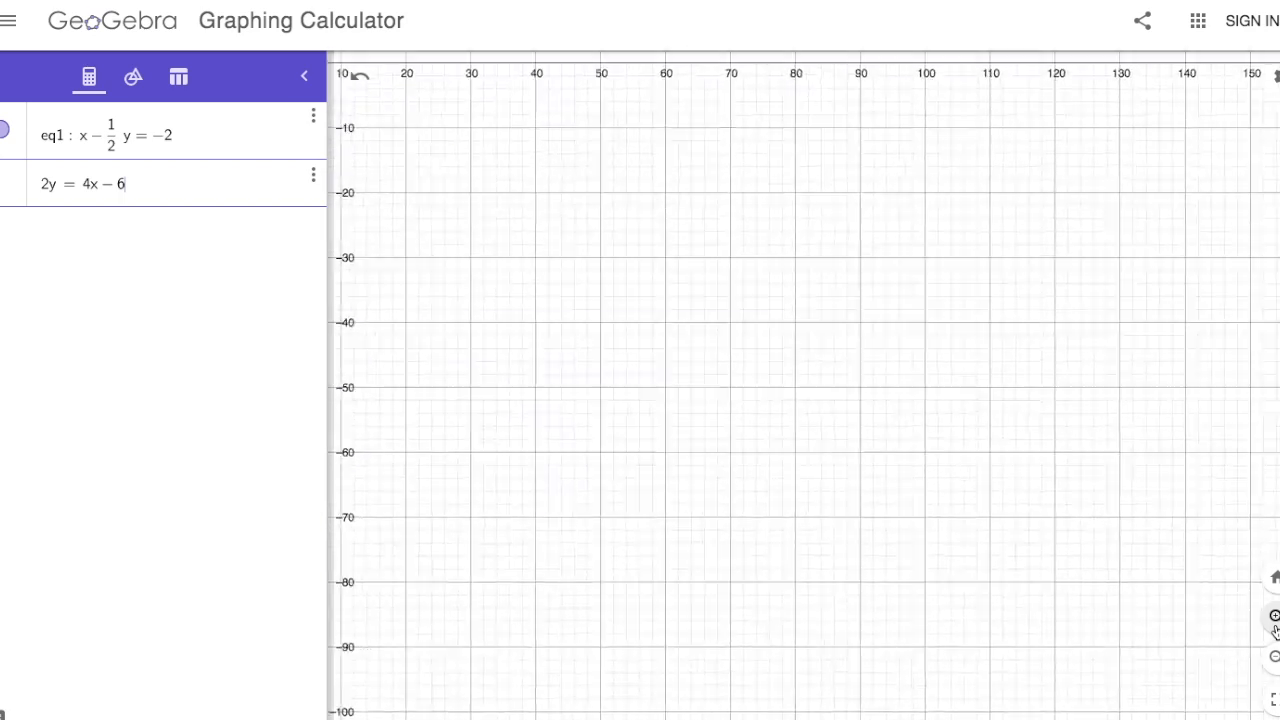
left_click_drag(820, 449, 1106, 595)
left_click_drag(723, 460, 1037, 583)
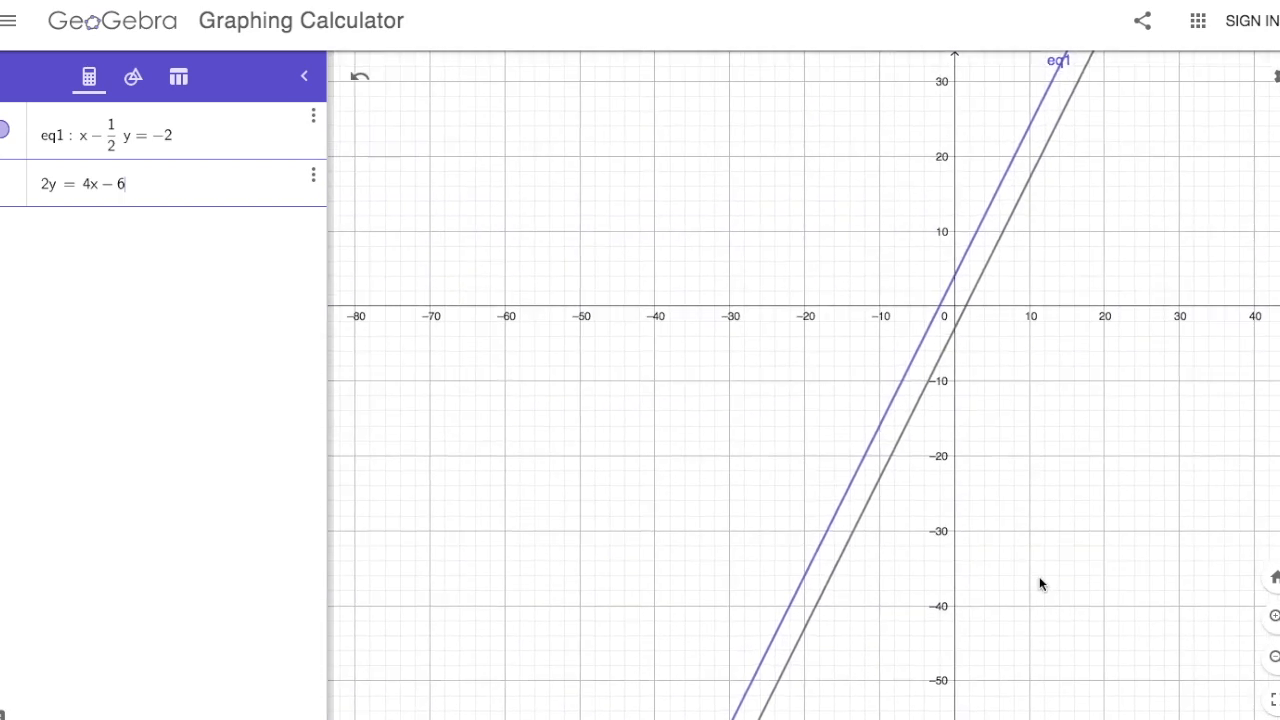
left_click(1273, 616)
left_click(1273, 616)
left_click_drag(598, 298, 926, 606)
left_click_drag(918, 425, 910, 537)
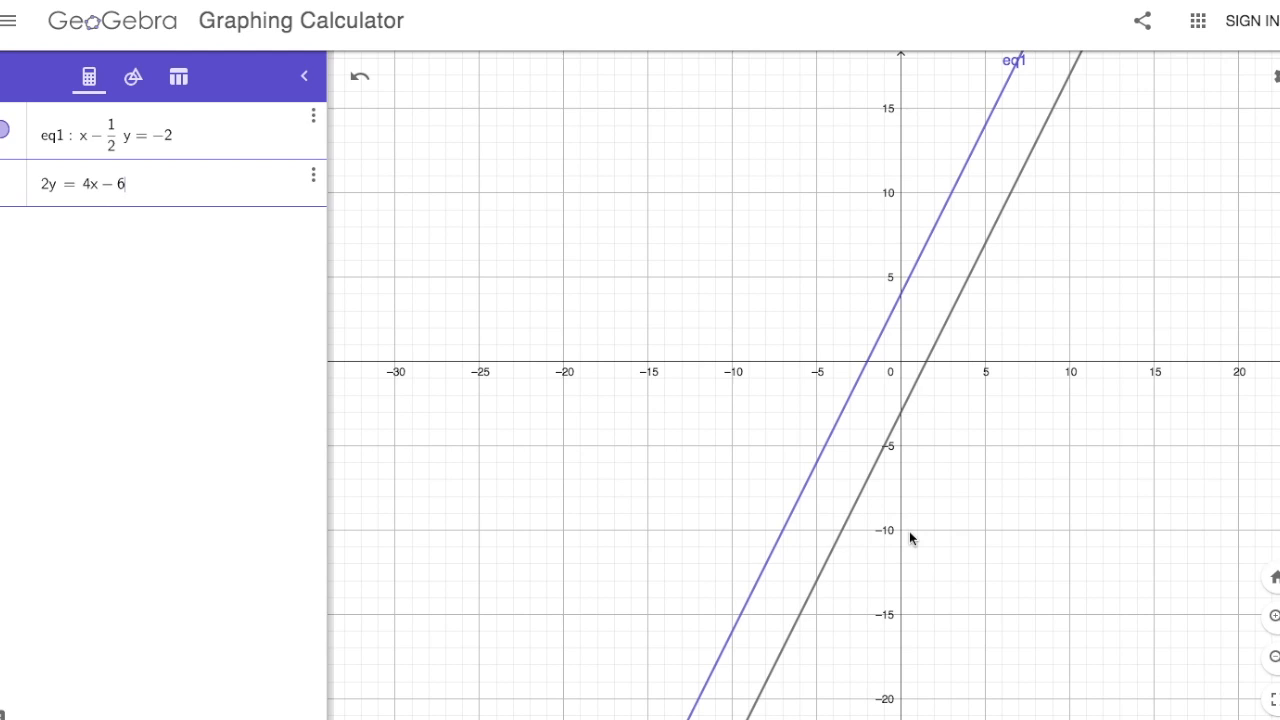
key("Return")
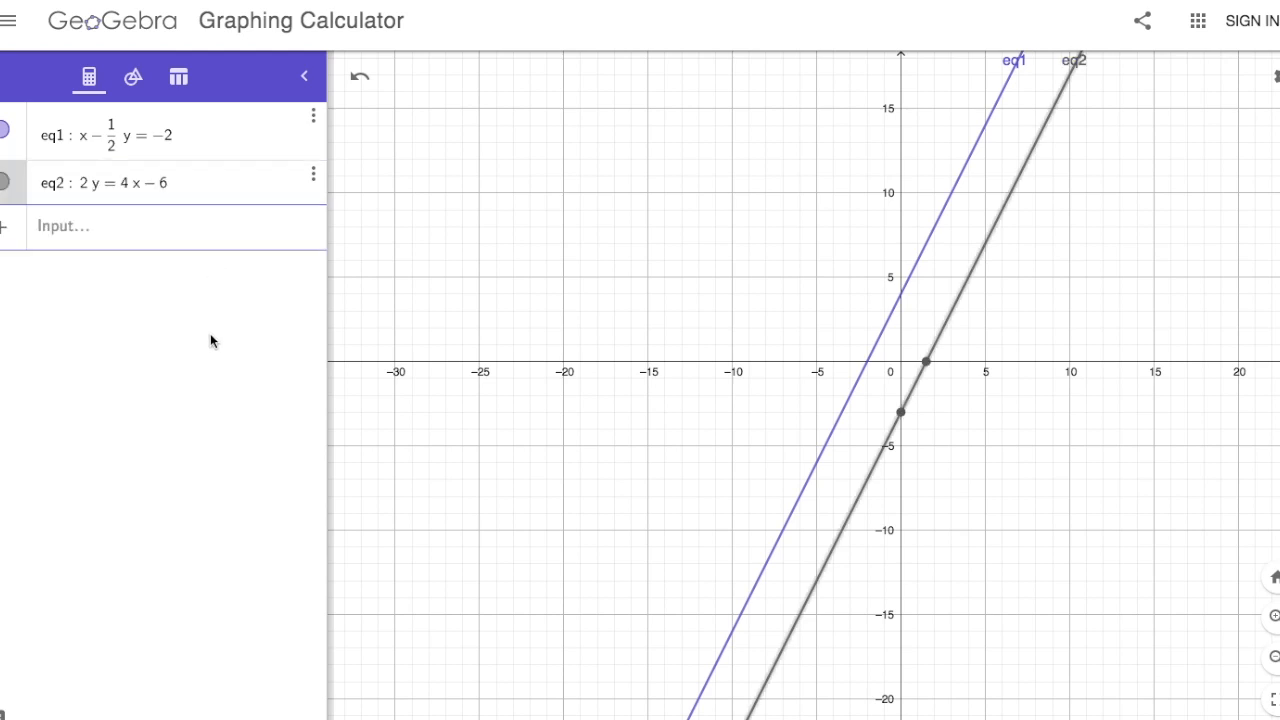
Inspect the coordinates of the roots and y-intercepts of both lines.
left_click(928, 366)
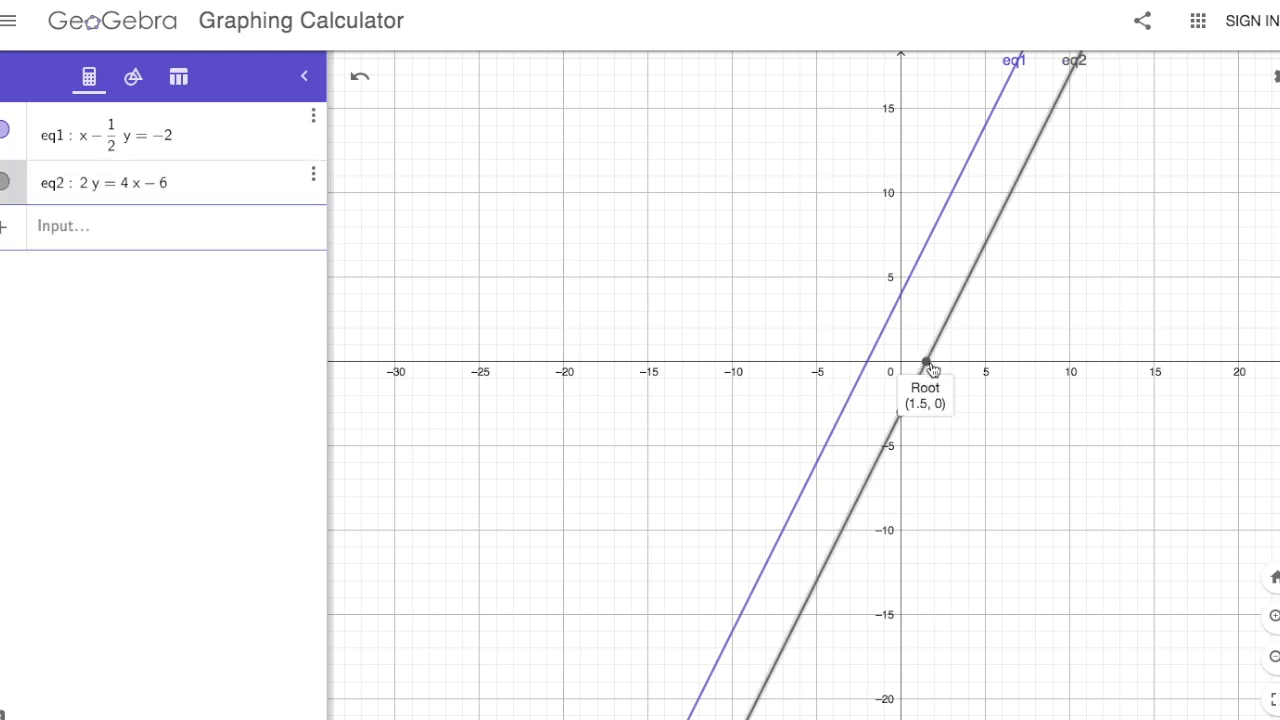
left_click(912, 410)
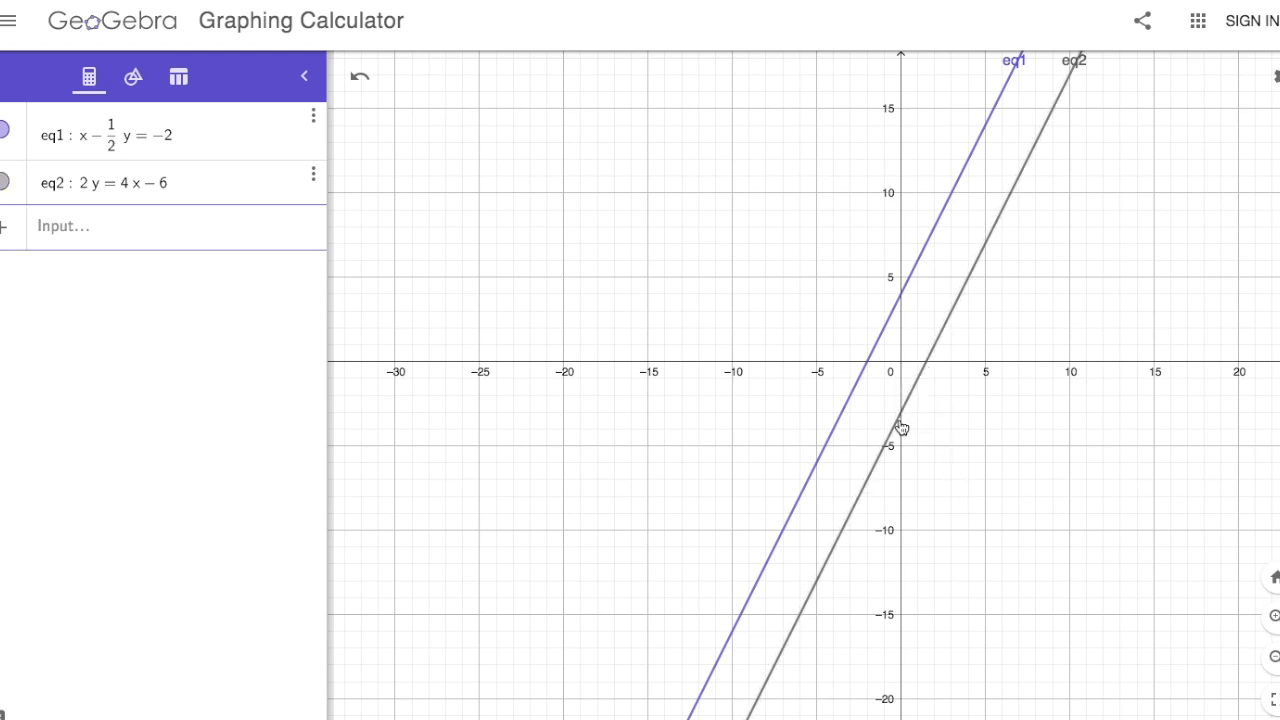
left_click(900, 418)
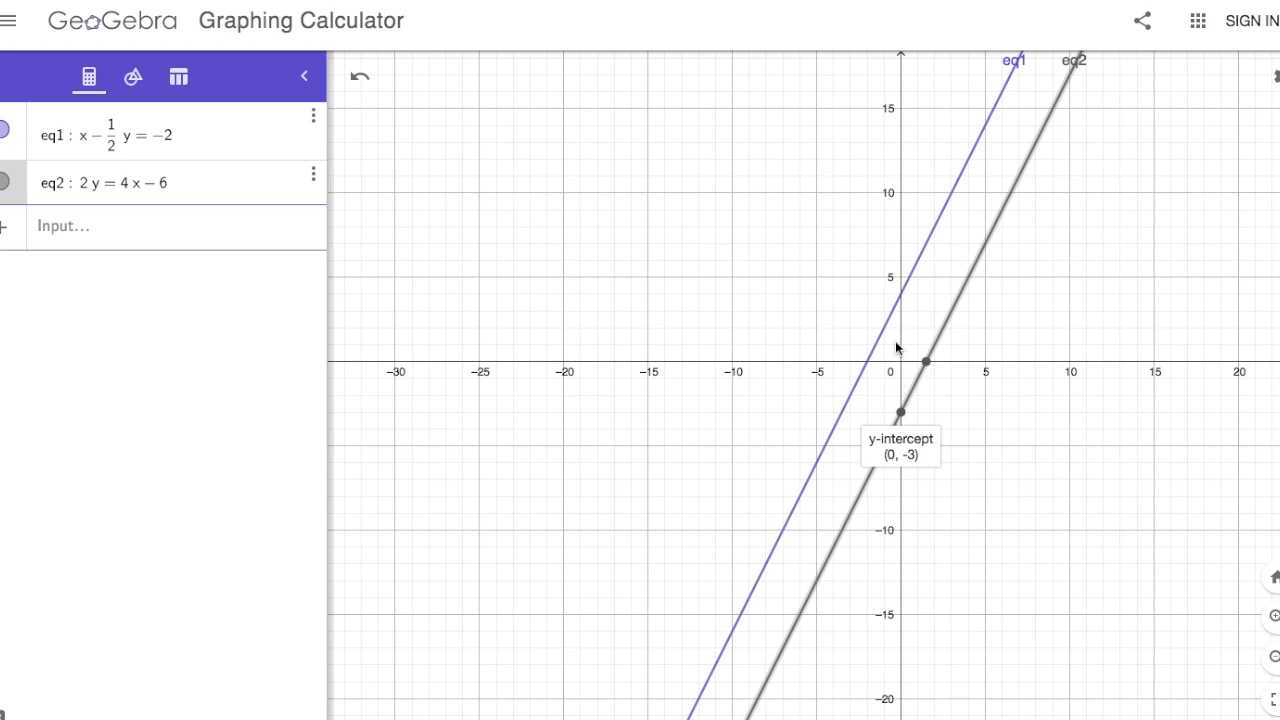
left_click(900, 297)
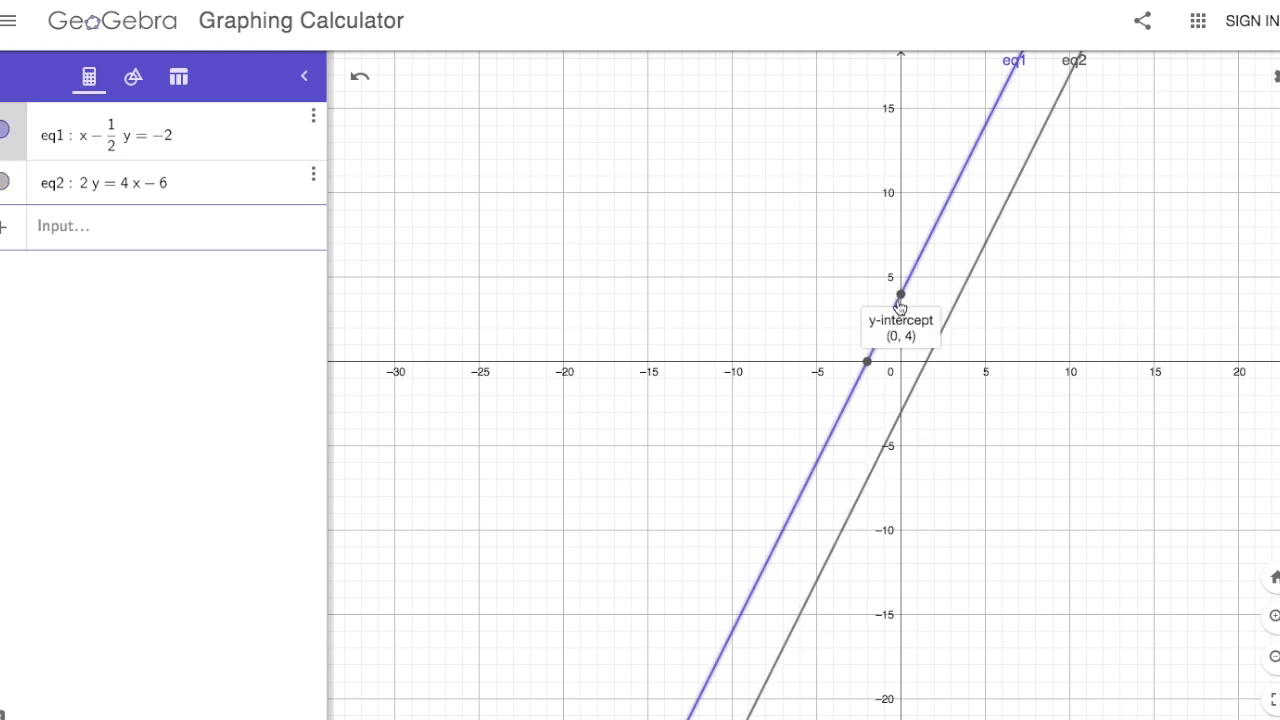
left_click(867, 364)
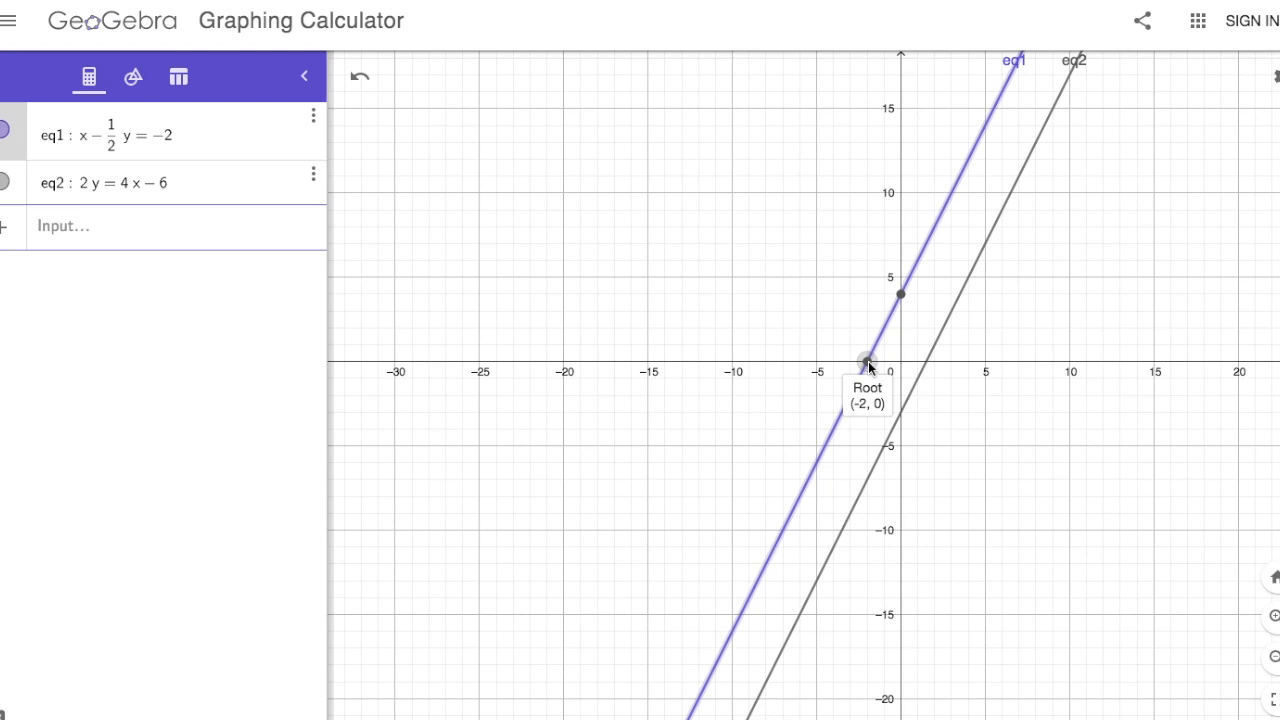
left_click(881, 435)
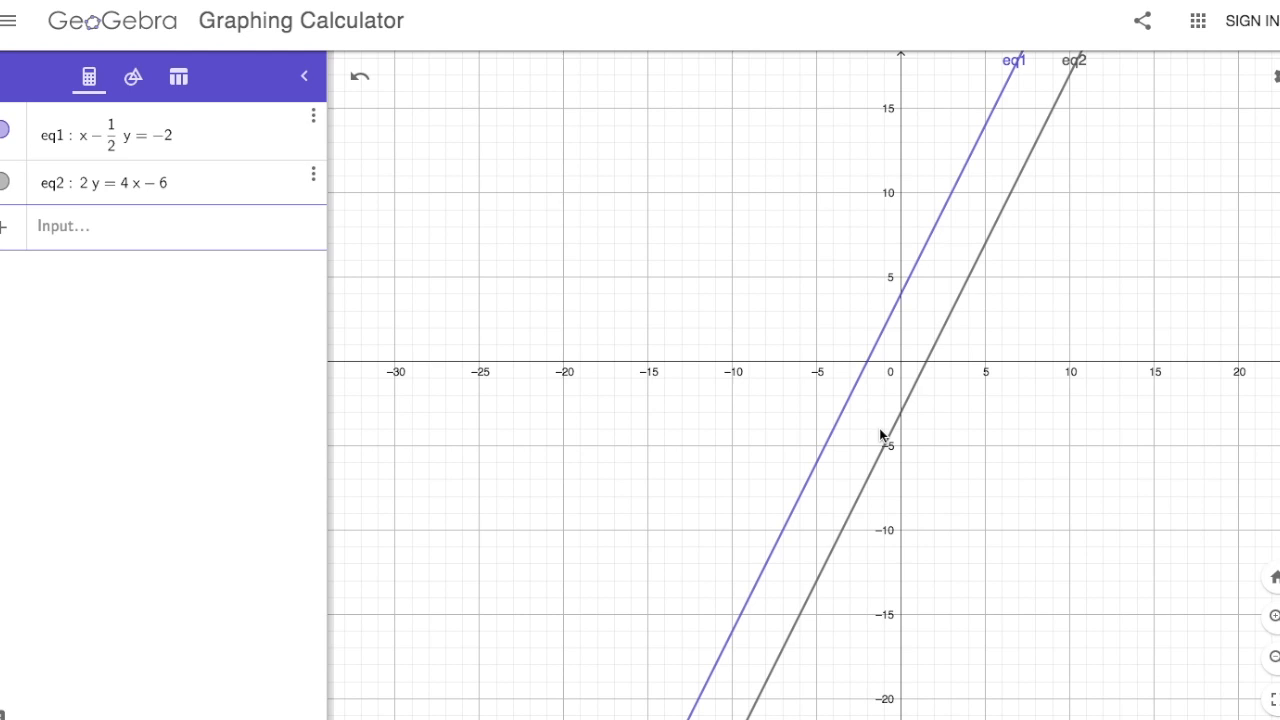
Delete both existing equations, x - 1/2 y = -2 and 2y = 4x - 6.
left_click(315, 118)
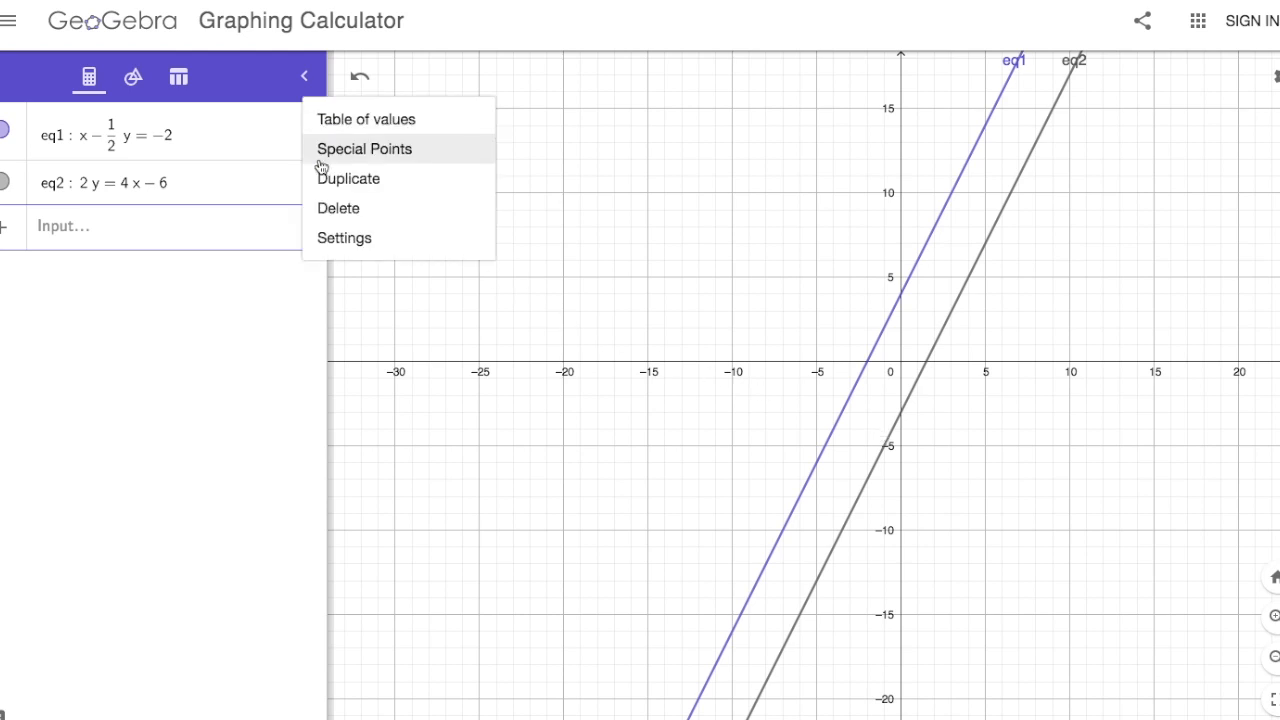
left_click(338, 208)
left_click(315, 120)
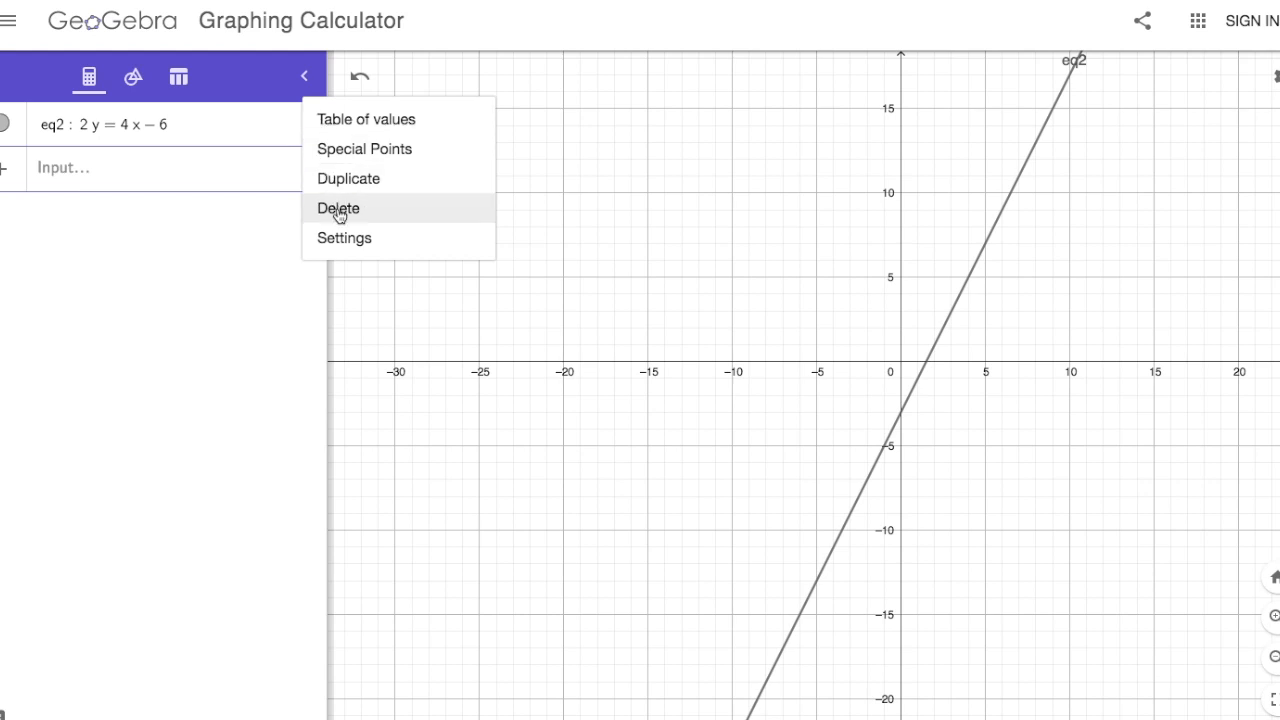
left_click(336, 209)
Enter 2x + 3y = 6 as the first equation.
left_click(190, 135)
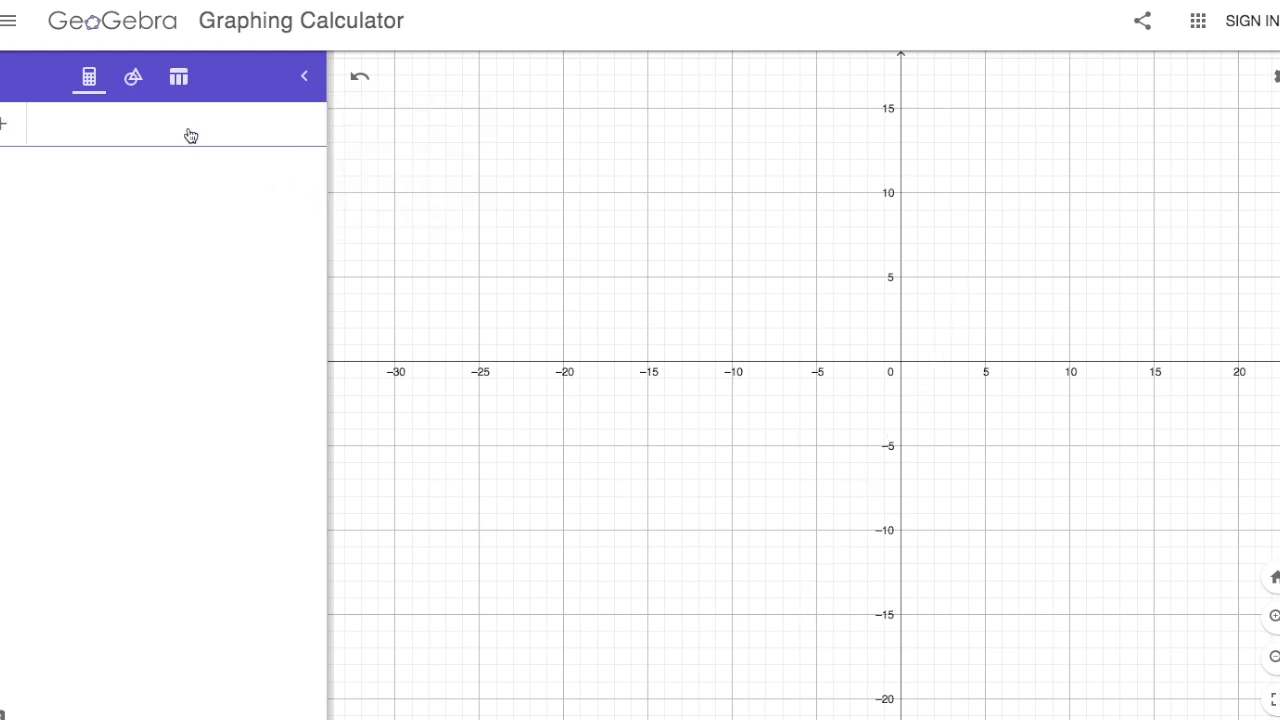
type("2x ")
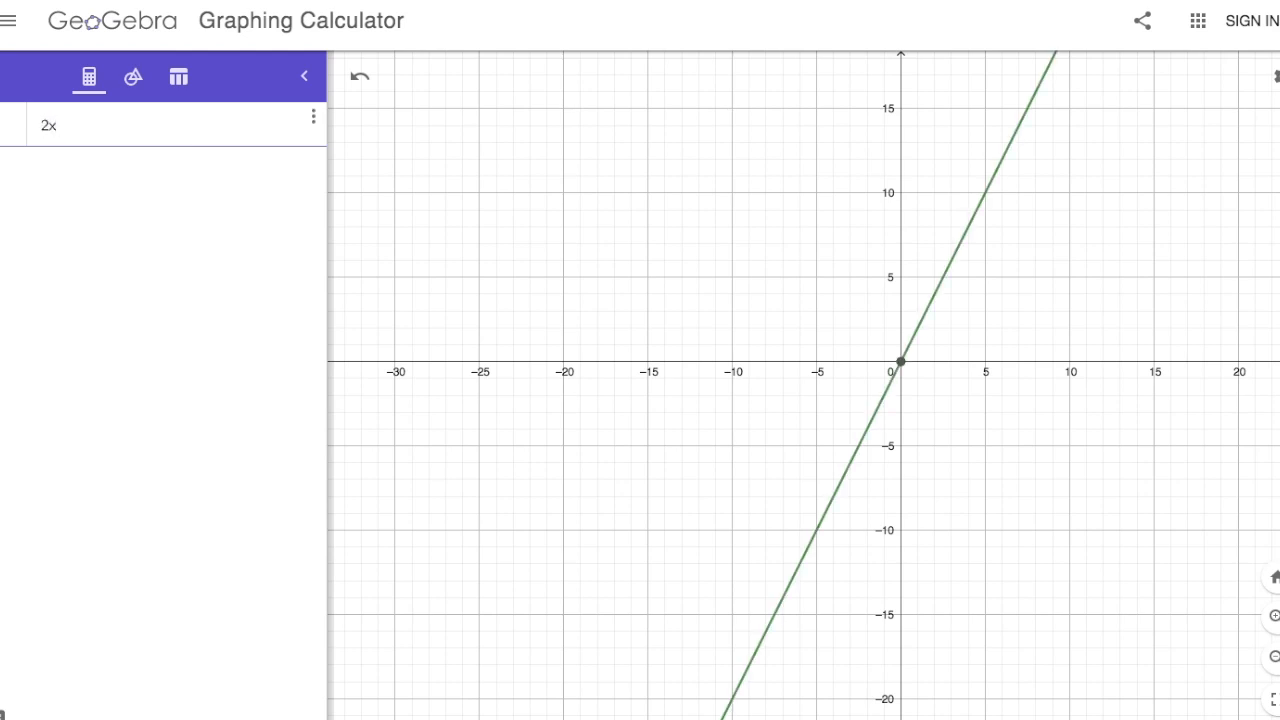
type("+ 3")
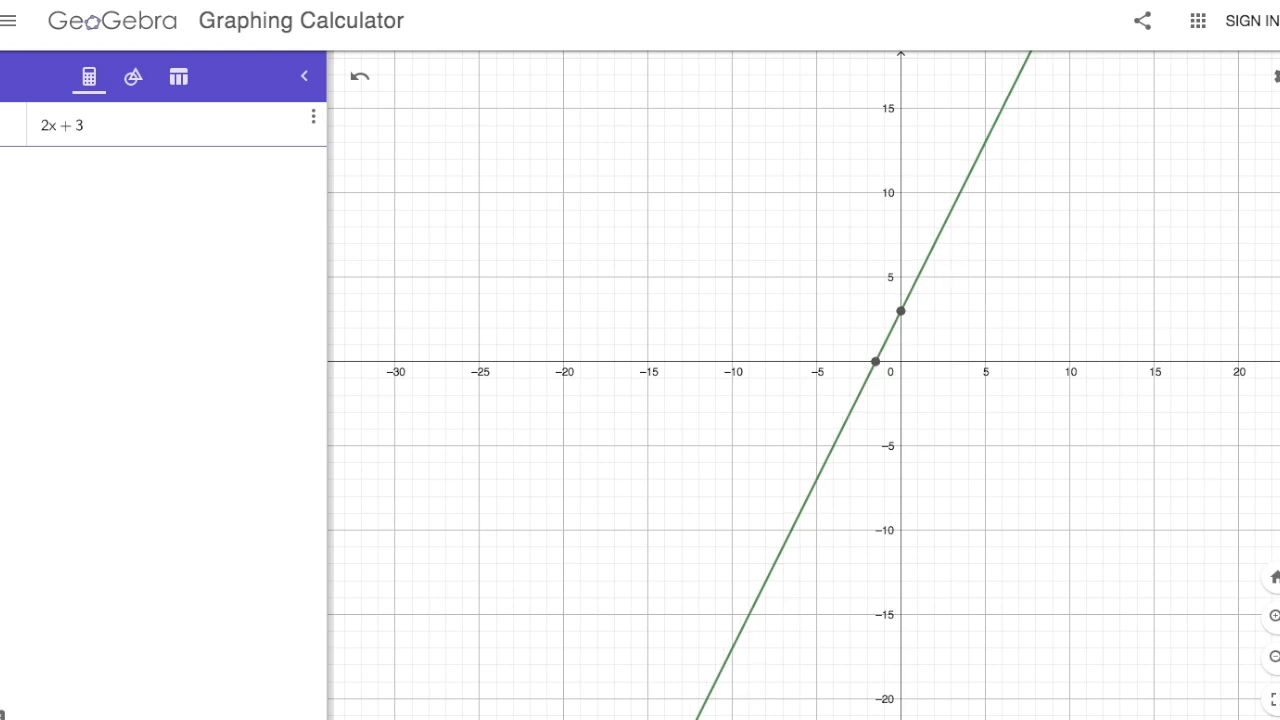
type("y = 6")
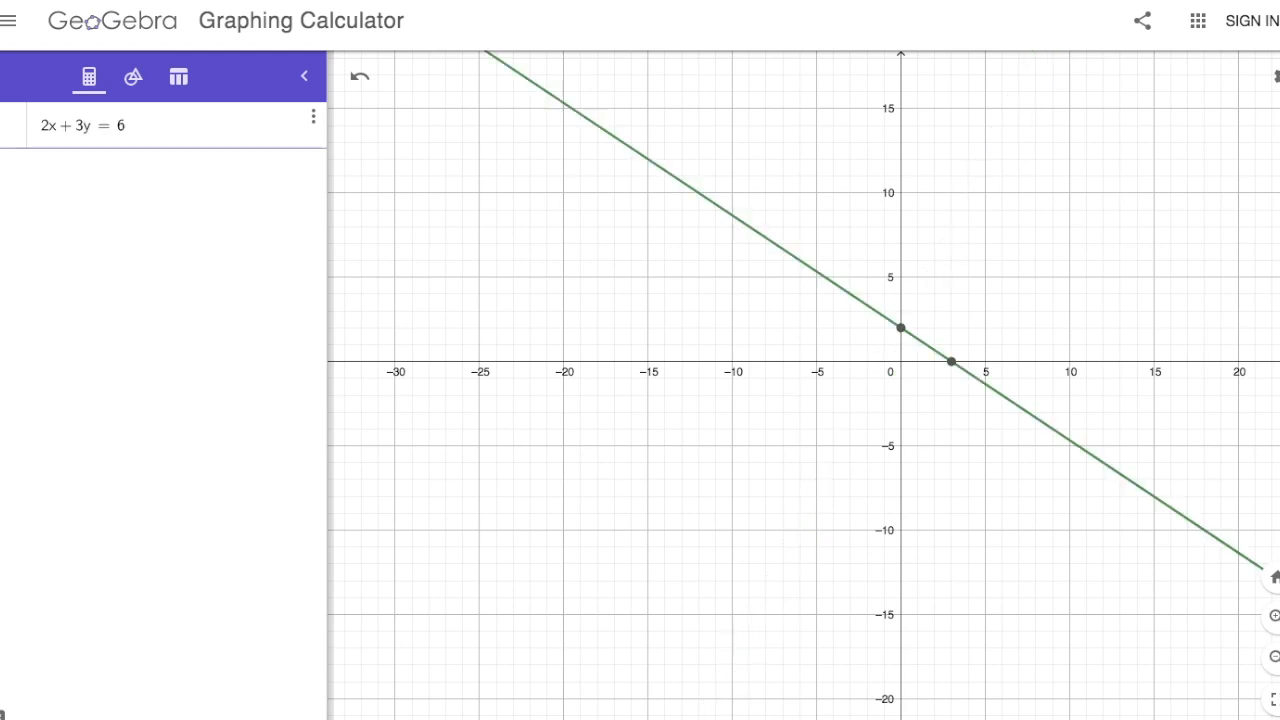
key("Return")
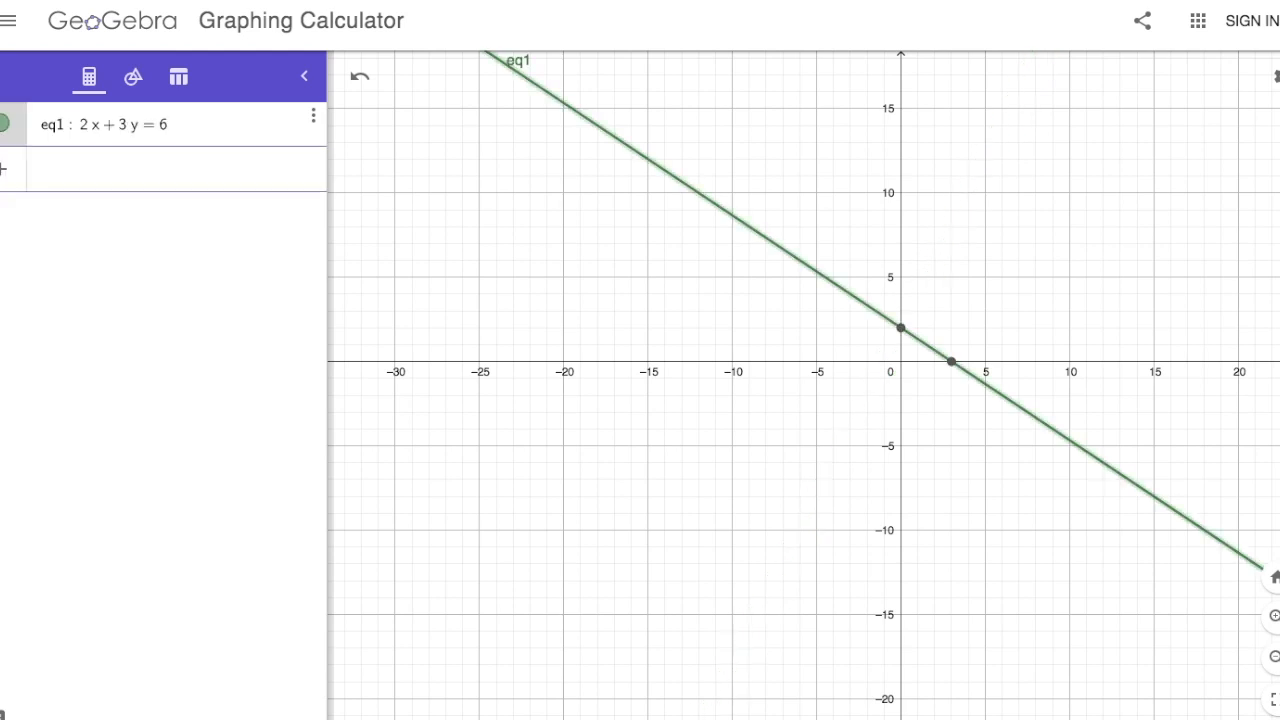
Enter 4x = -6y + 12 as the second equation and hide the line 2x + 3y = 6.
type("4x")
type("=-6y")
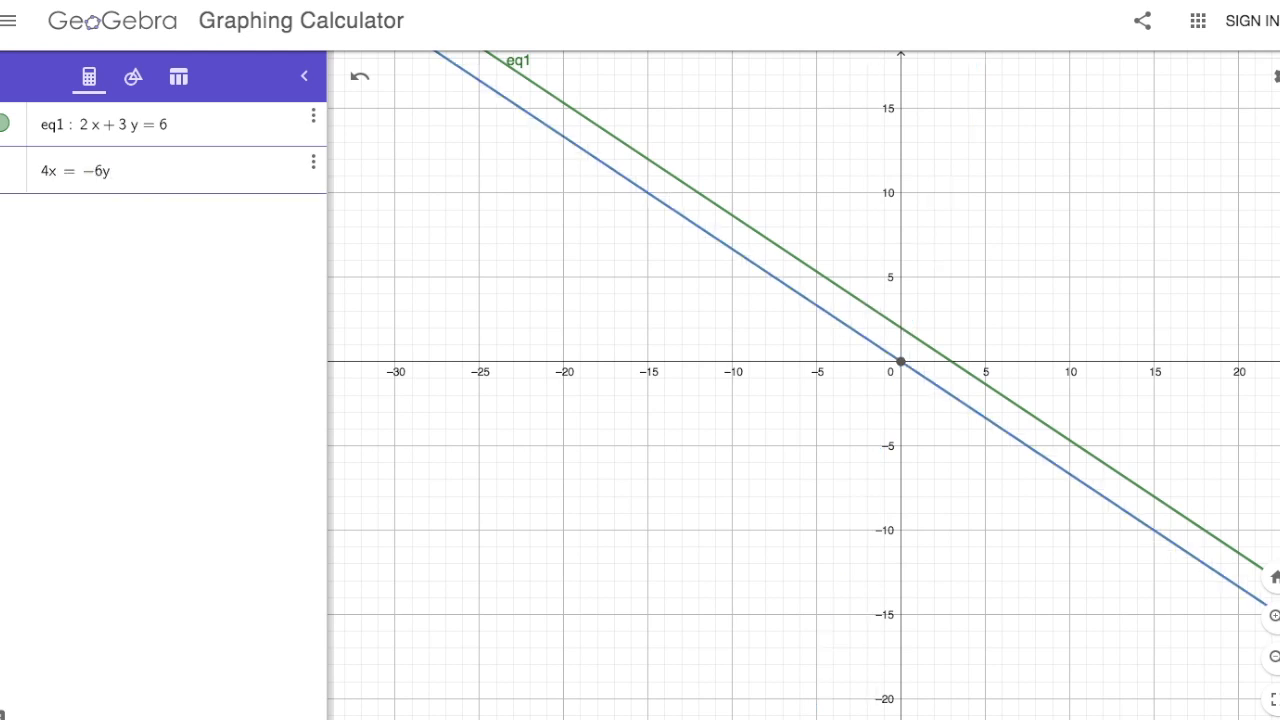
type("+12")
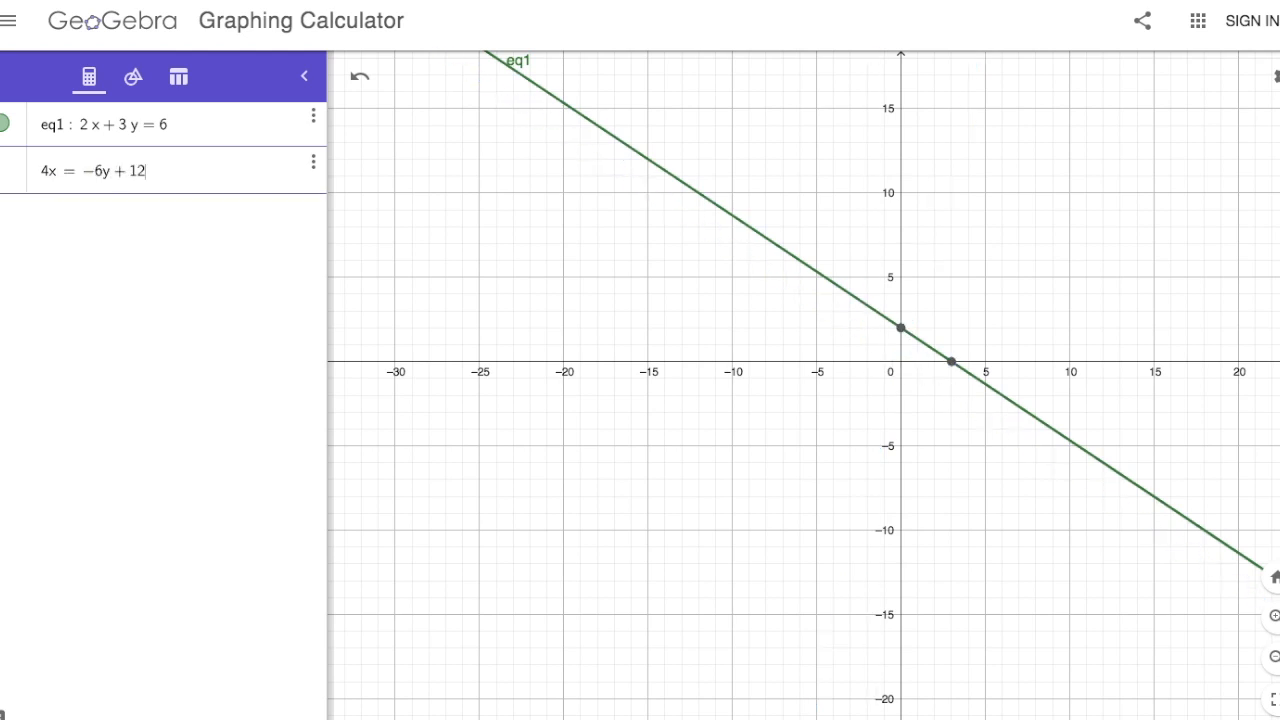
left_click(650, 363)
left_click_drag(752, 402, 623, 410)
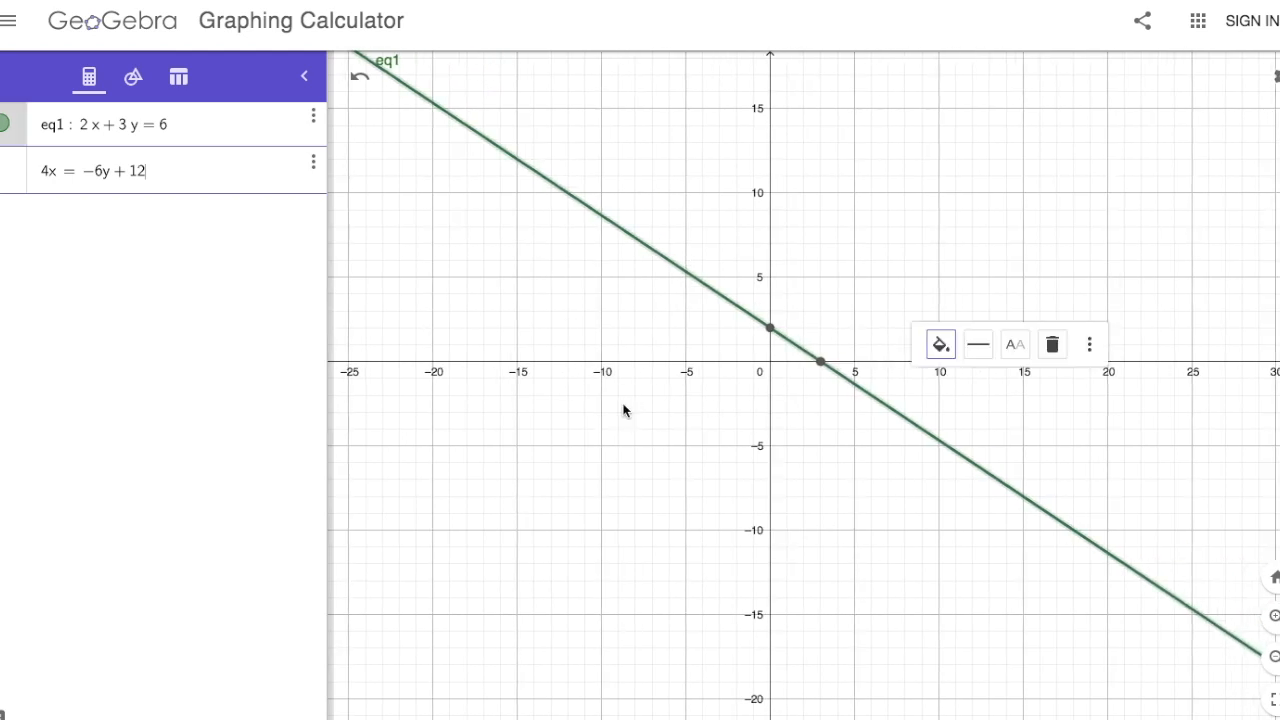
left_click(5, 126)
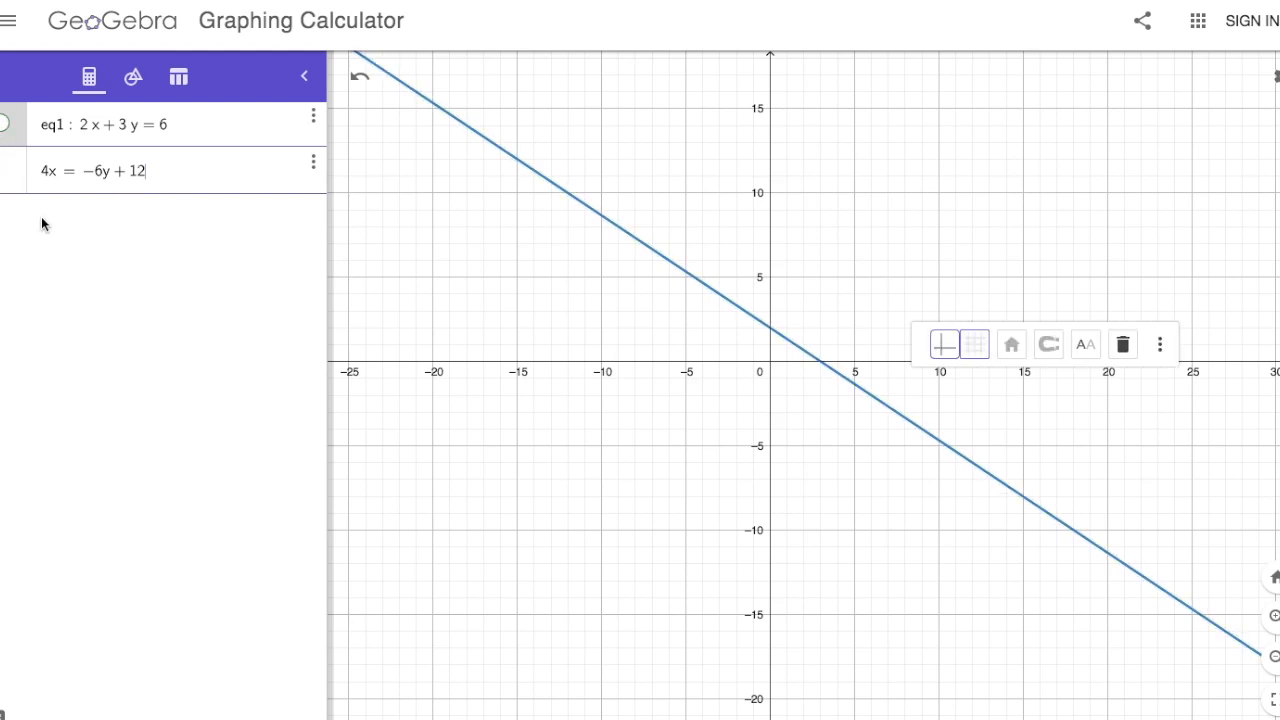
key("Return")
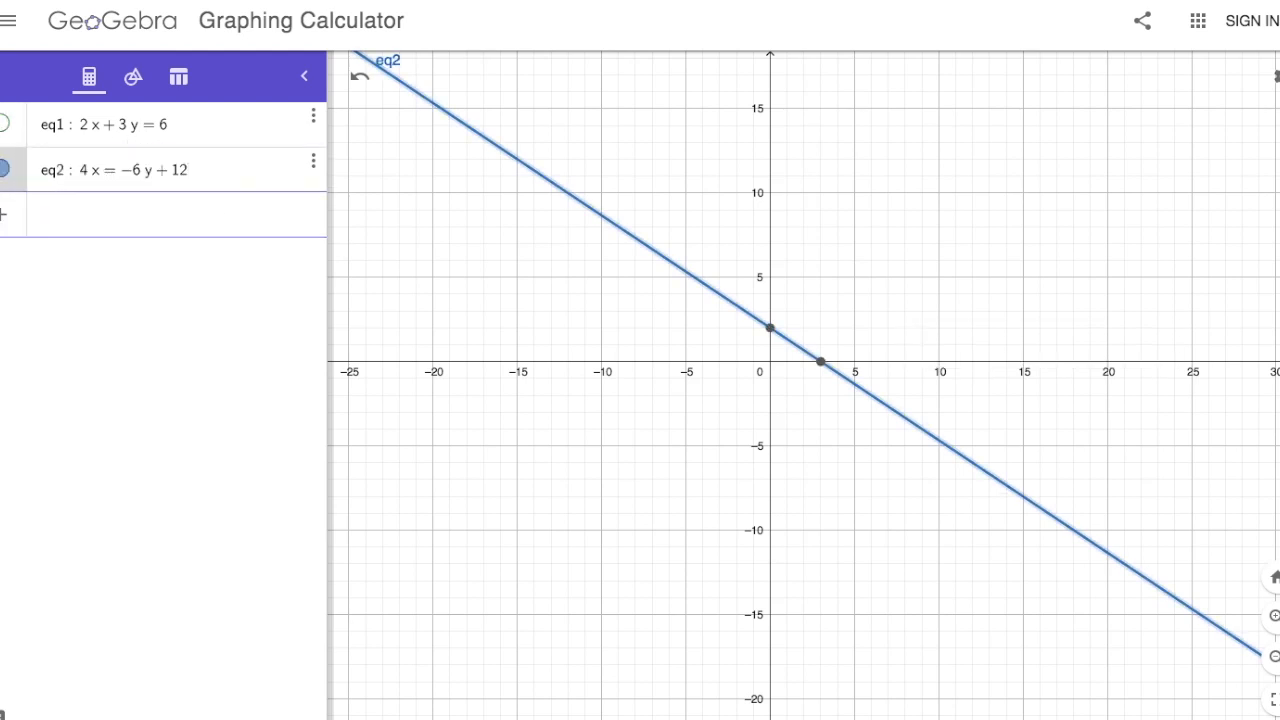
Show and hide each of the two lines in turn to compare their positions, ending with both lines shown.
left_click(5, 126)
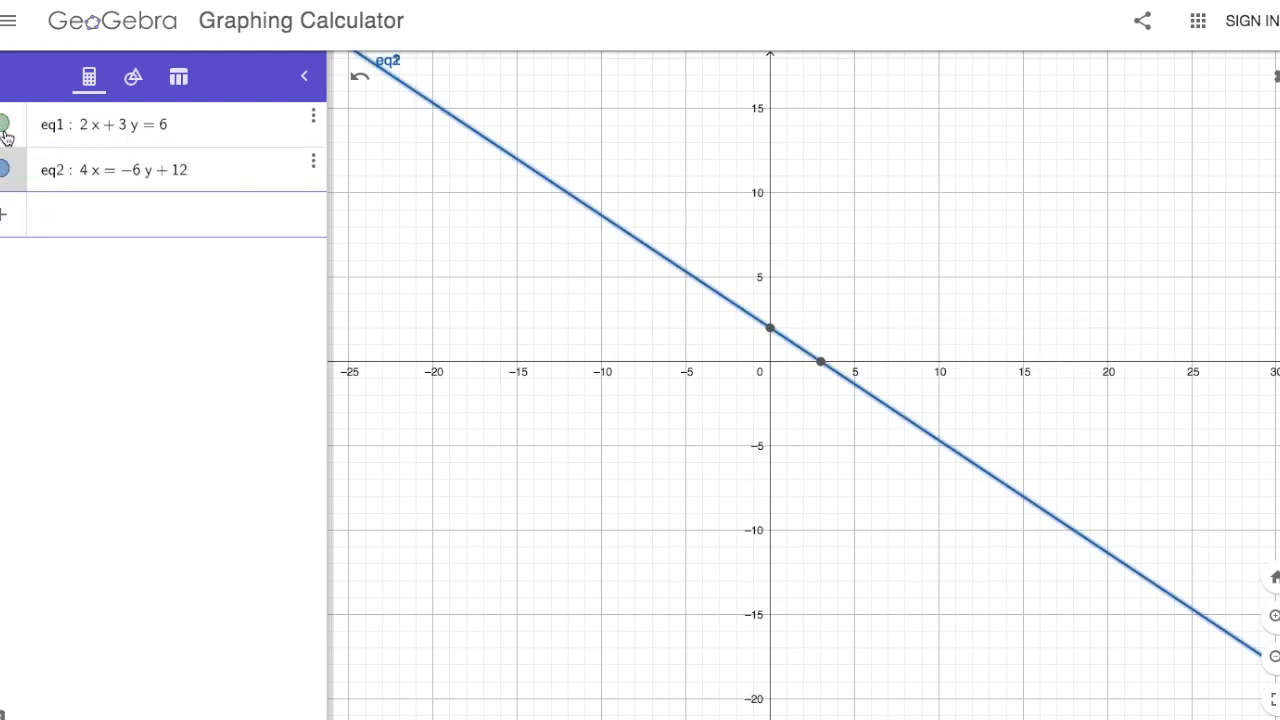
left_click(5, 126)
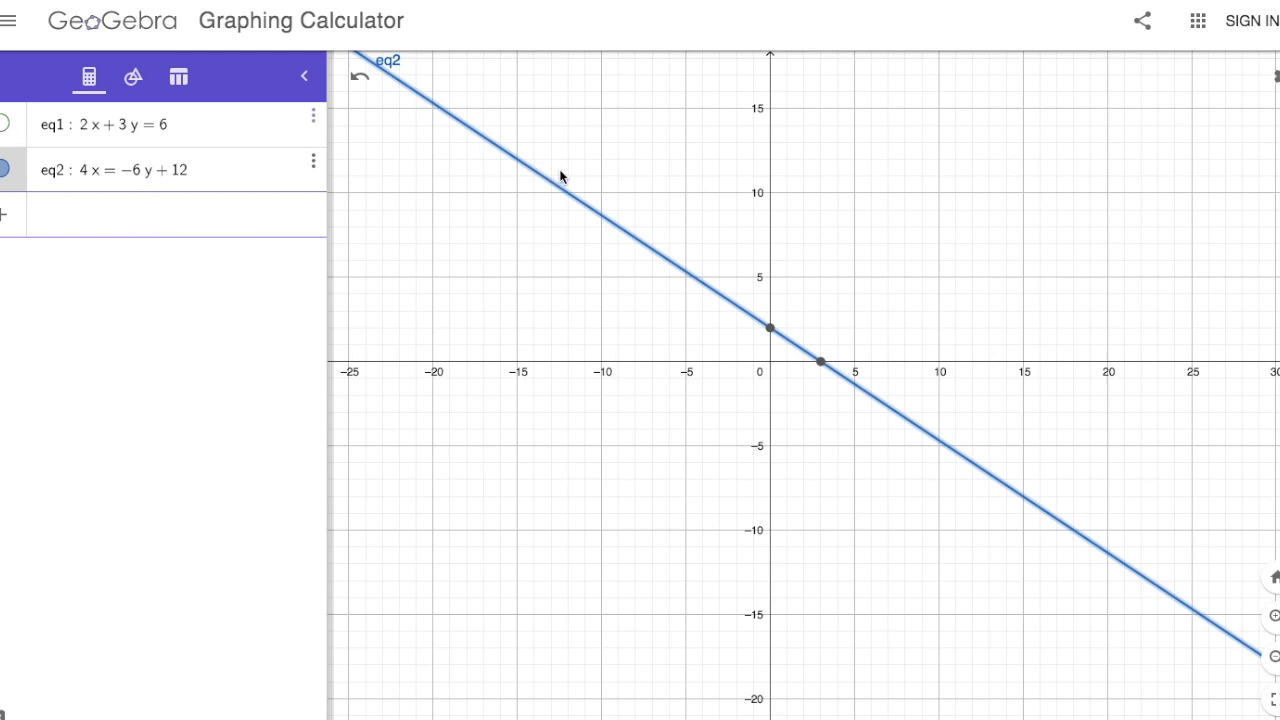
left_click(5, 127)
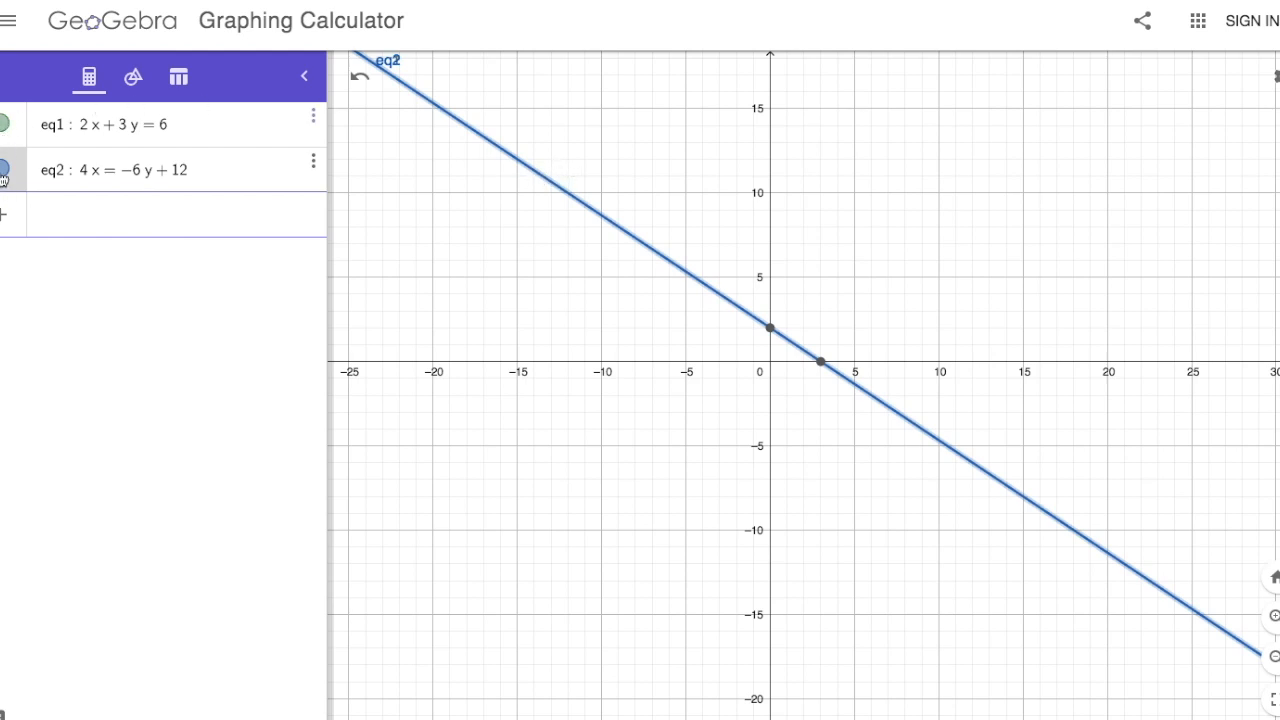
left_click(4, 170)
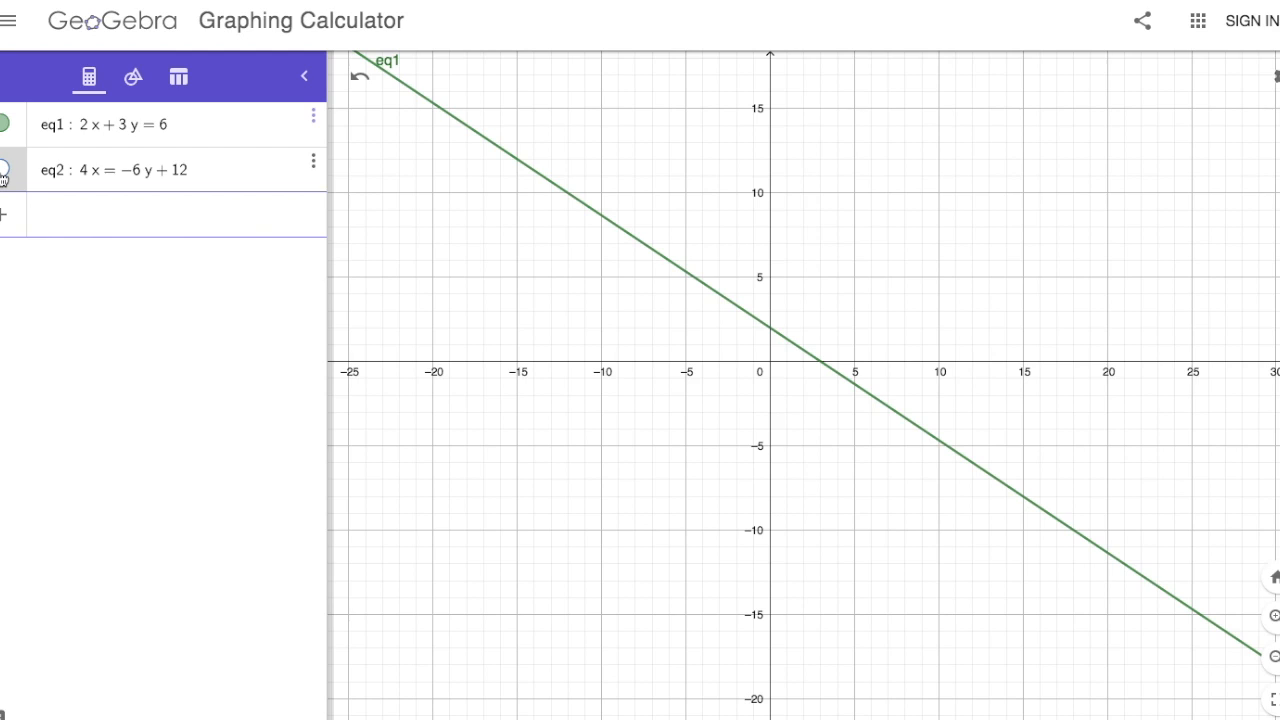
left_click(4, 170)
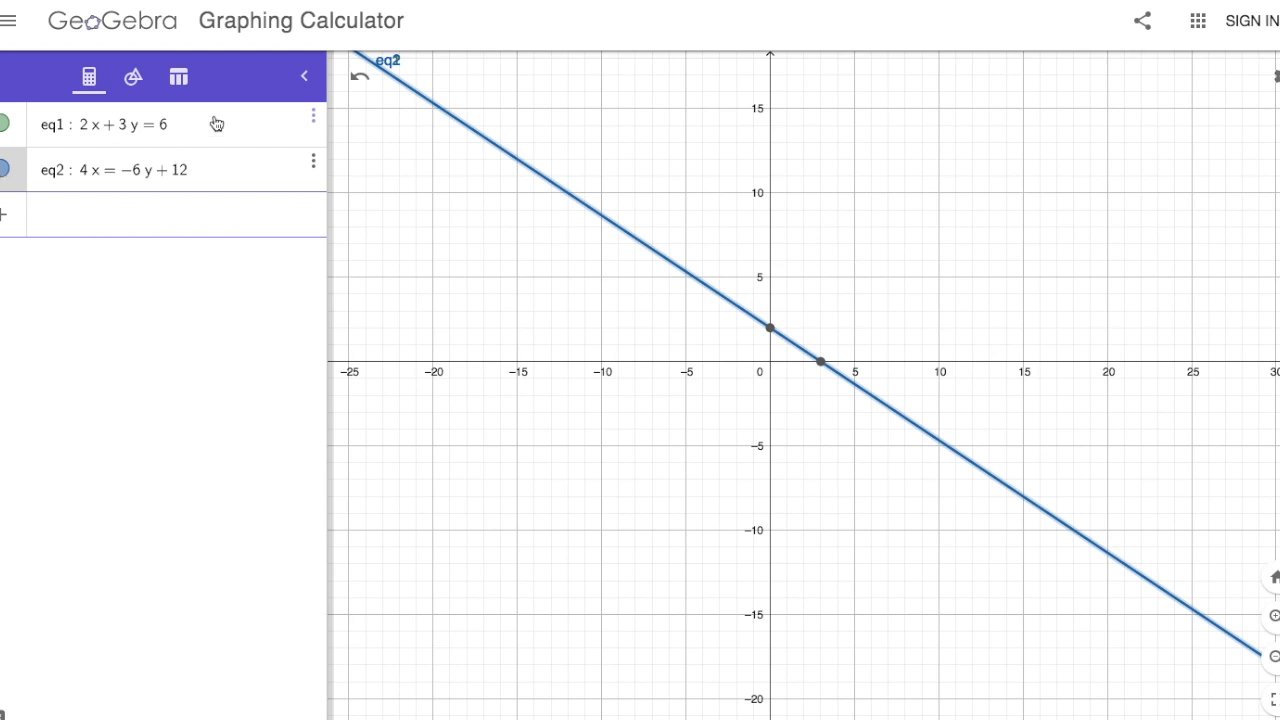
left_click(313, 117)
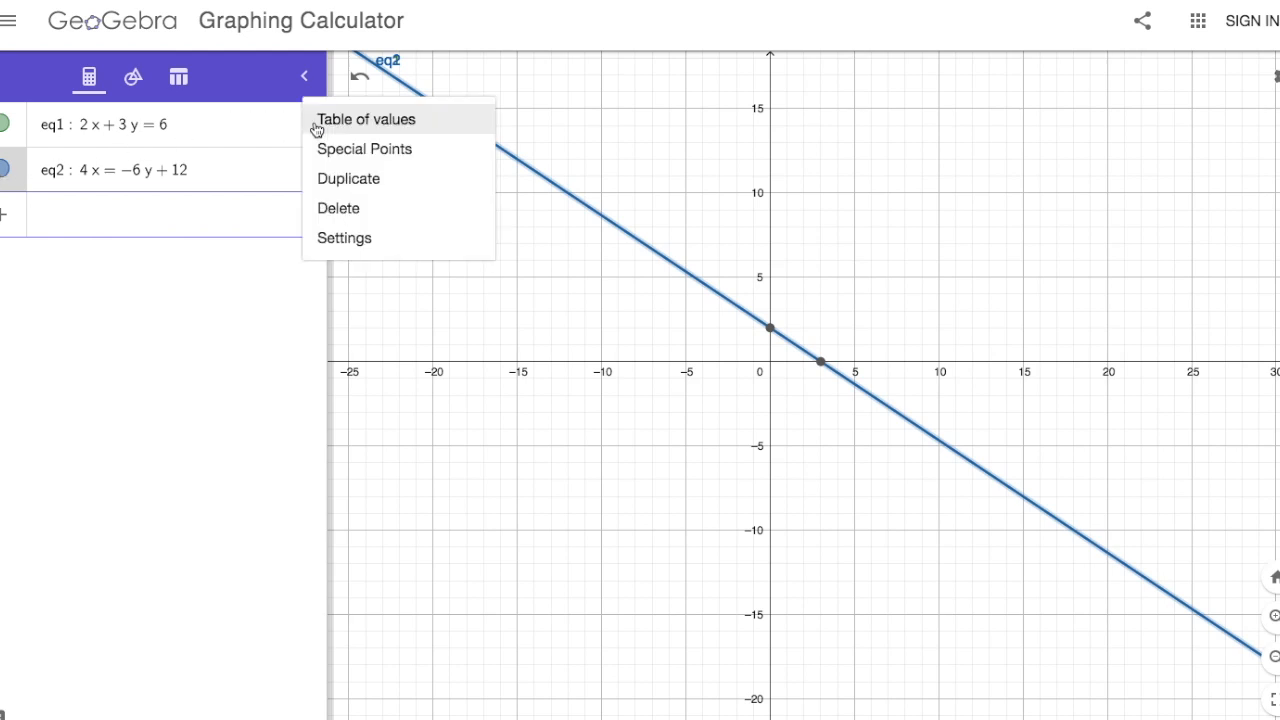
left_click(242, 120)
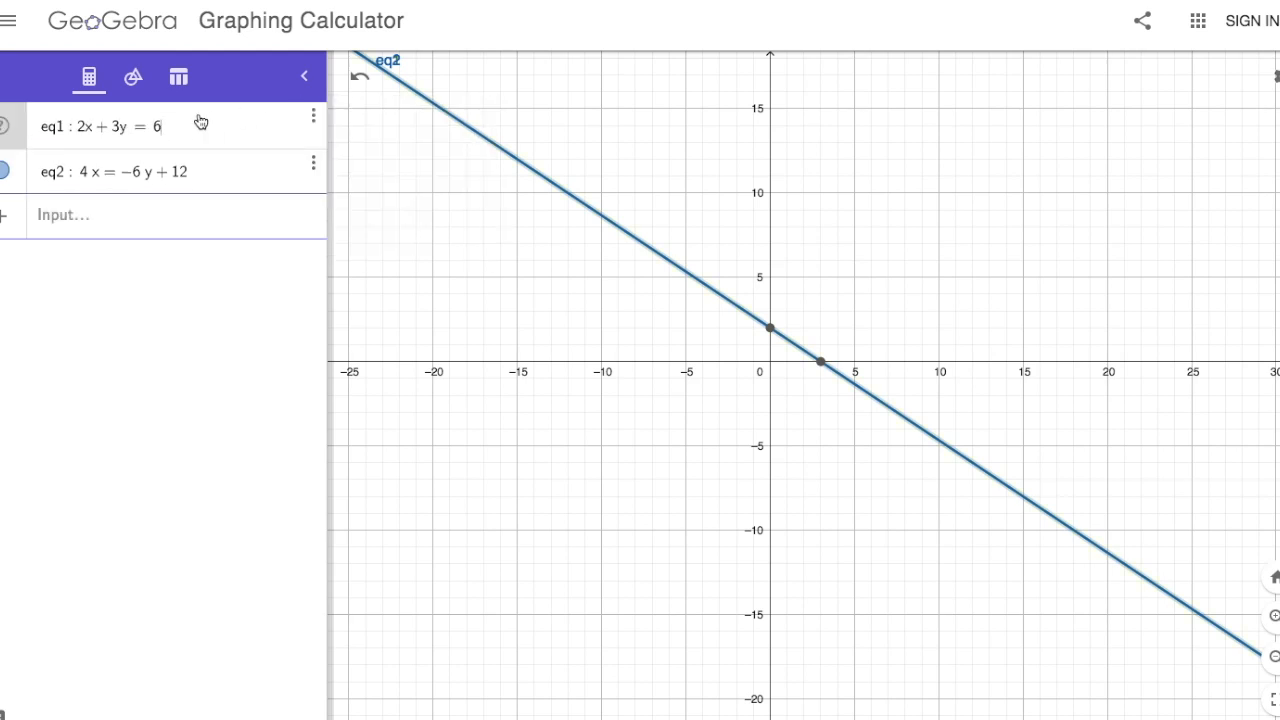
left_click(5, 127)
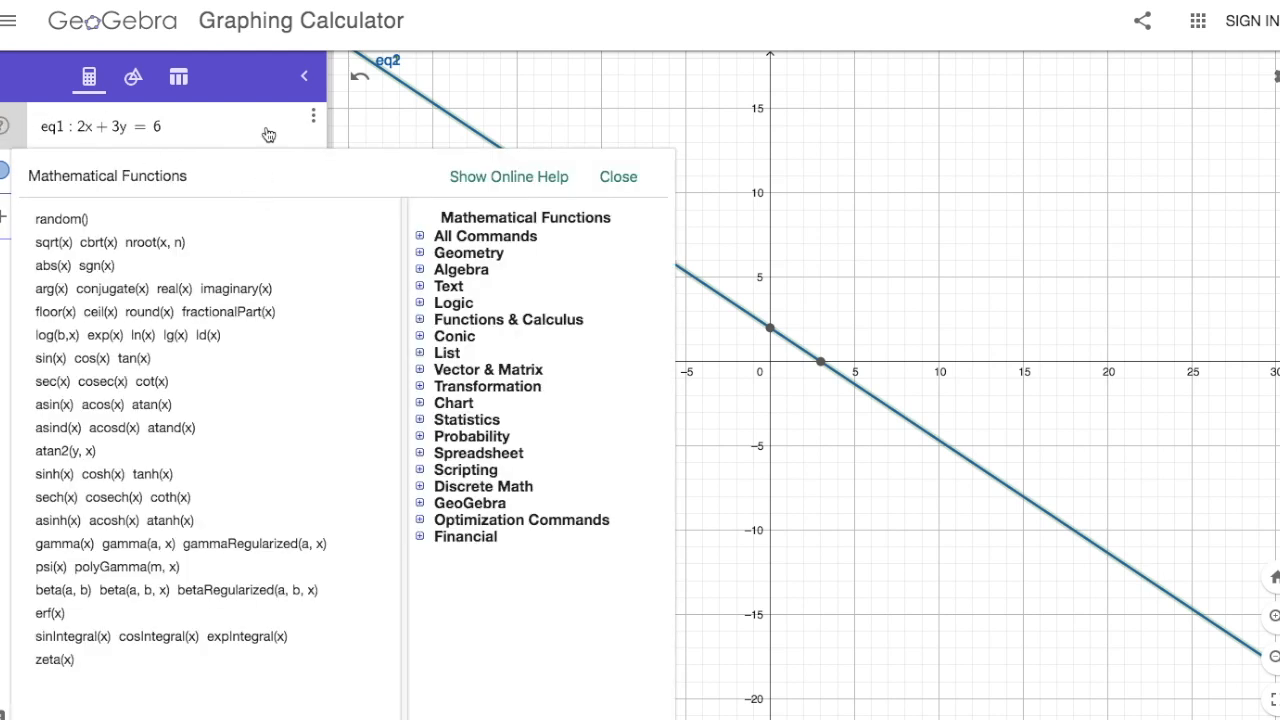
left_click(419, 134)
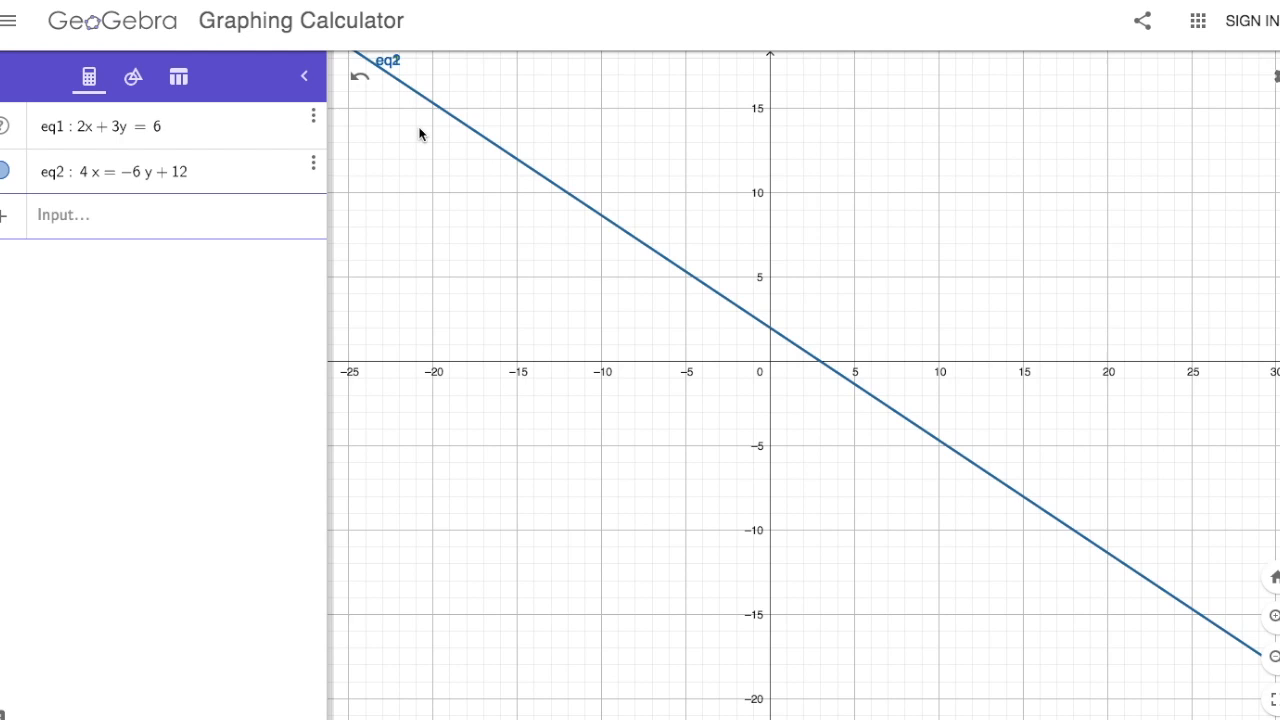
Inspect the coordinates of the y-intercept and the root on the graphed line, ending back at the equation list.
left_click_drag(420, 134, 411, 178)
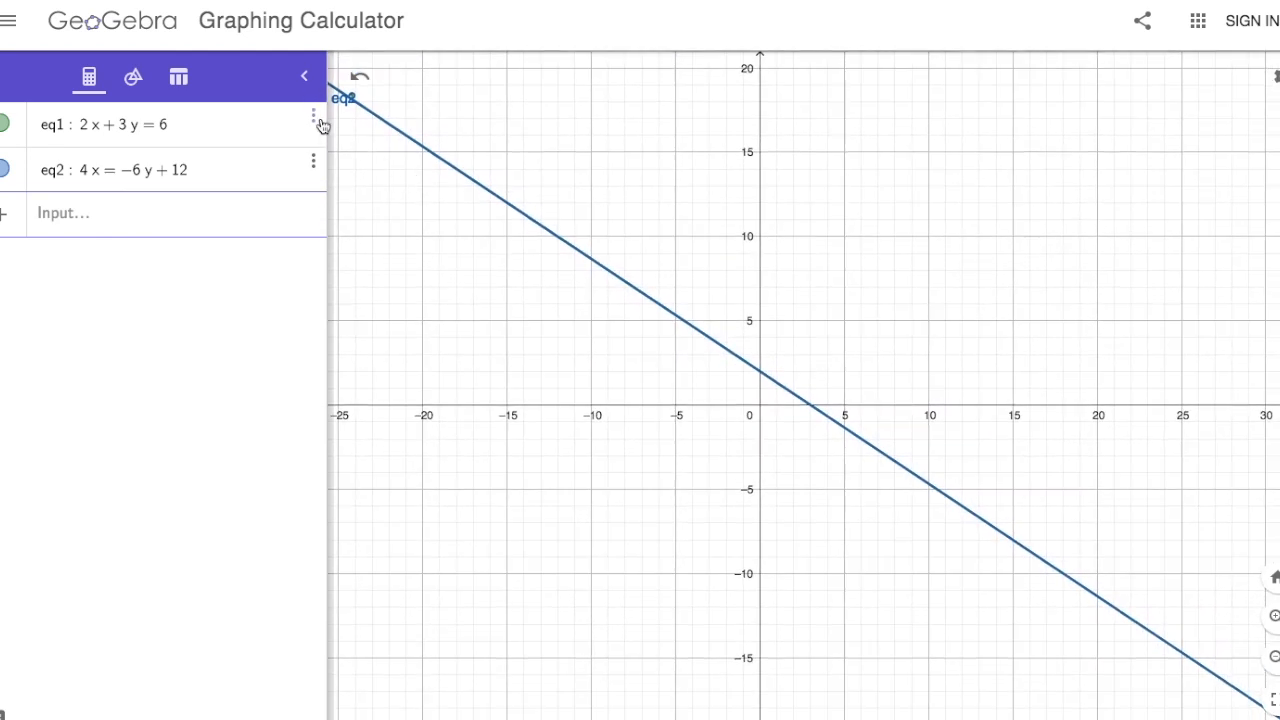
left_click(131, 76)
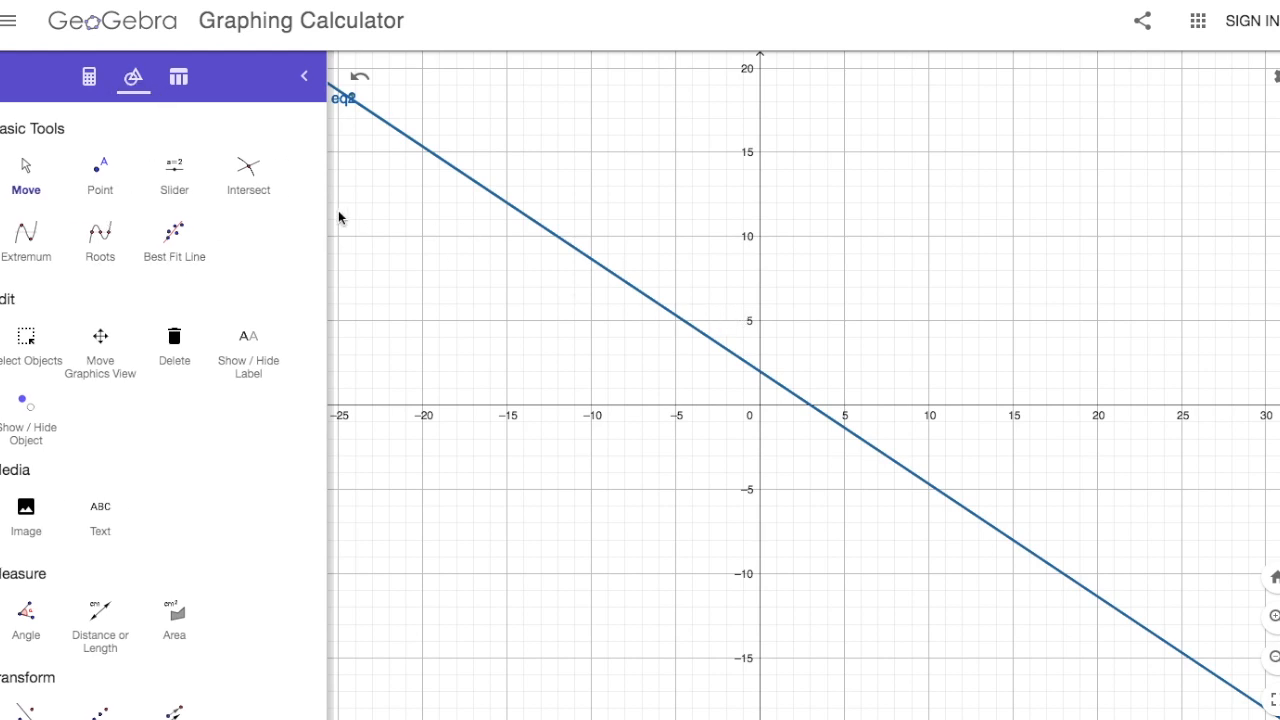
left_click(760, 372)
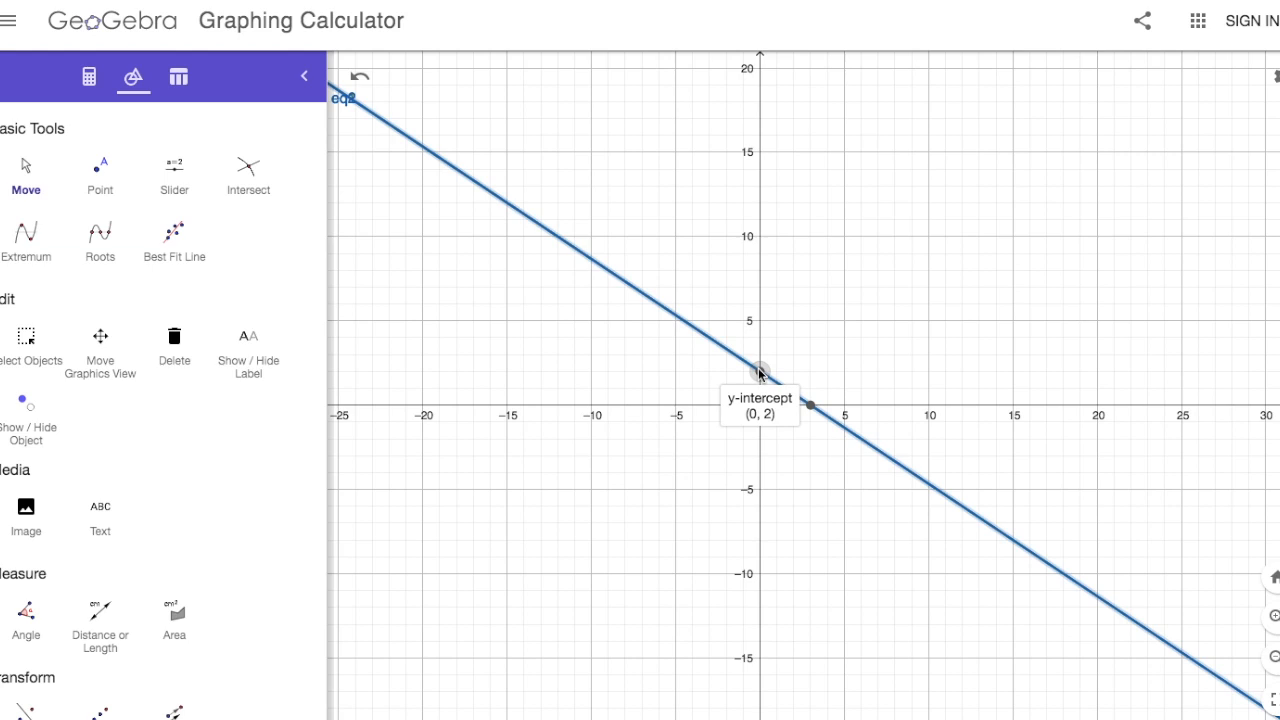
left_click(811, 406)
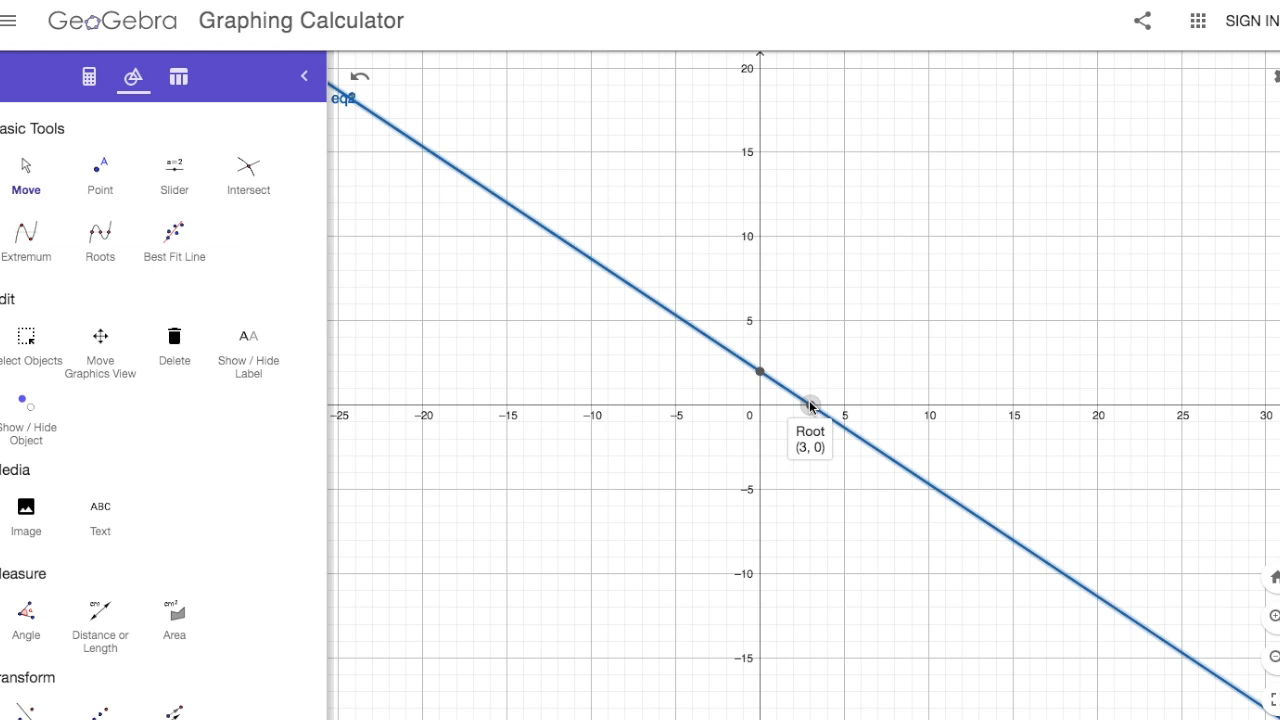
left_click(88, 80)
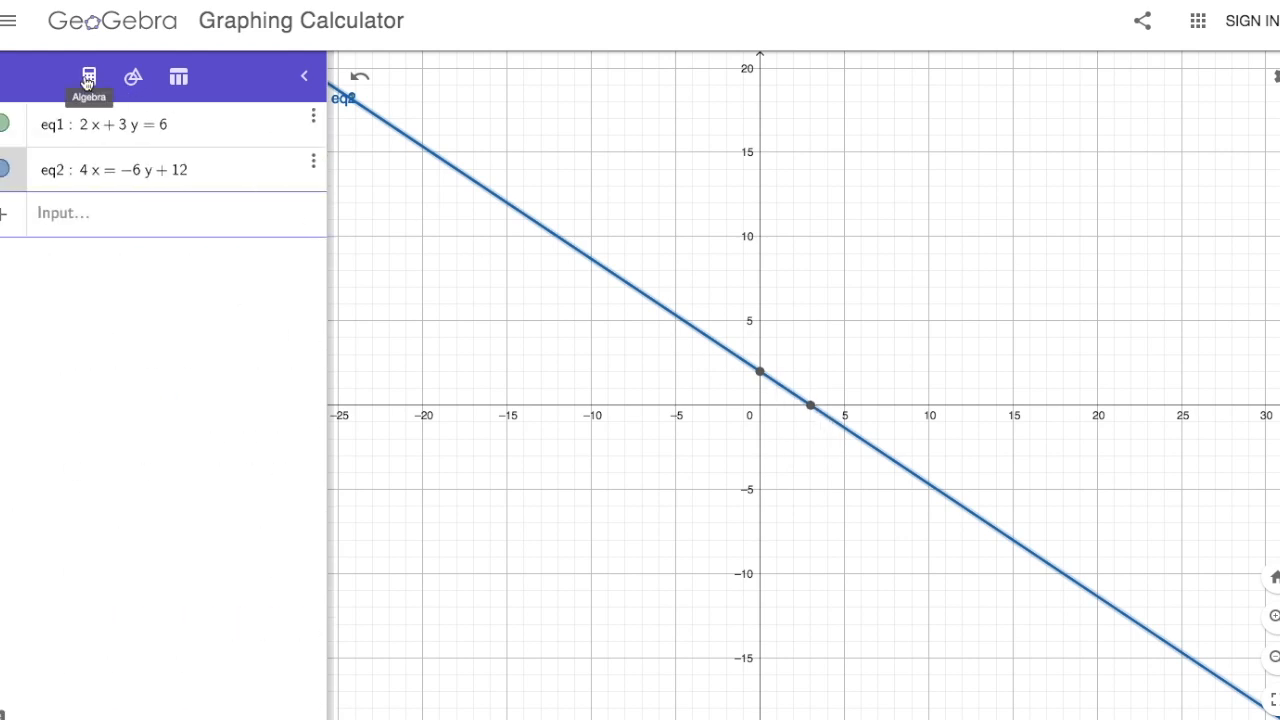
Start a new blank graph without saving the current one.
left_click(9, 22)
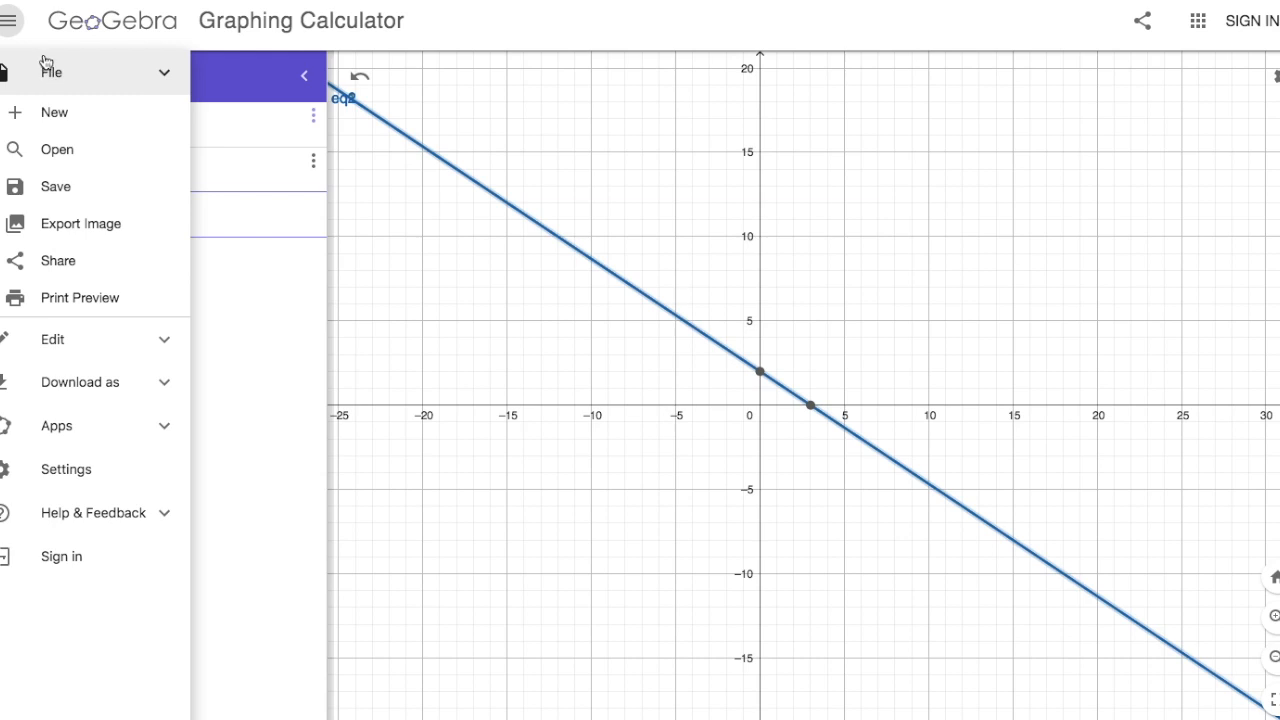
left_click(78, 131)
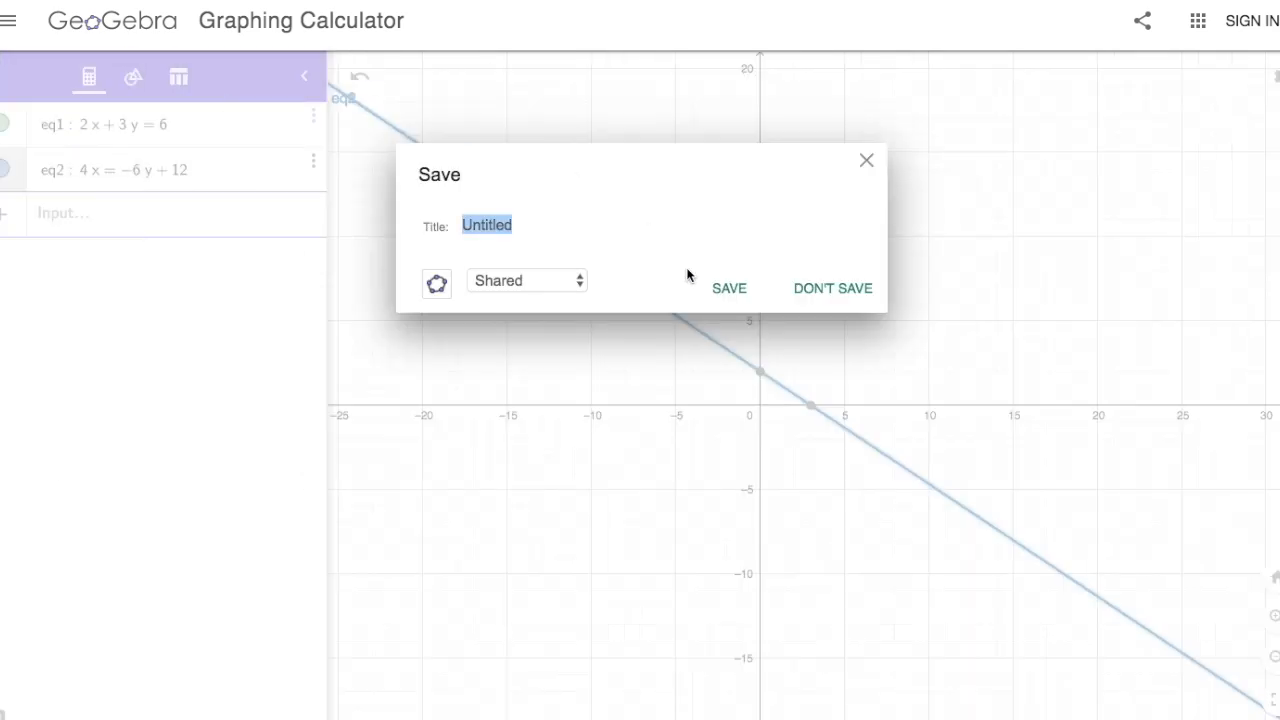
left_click(850, 288)
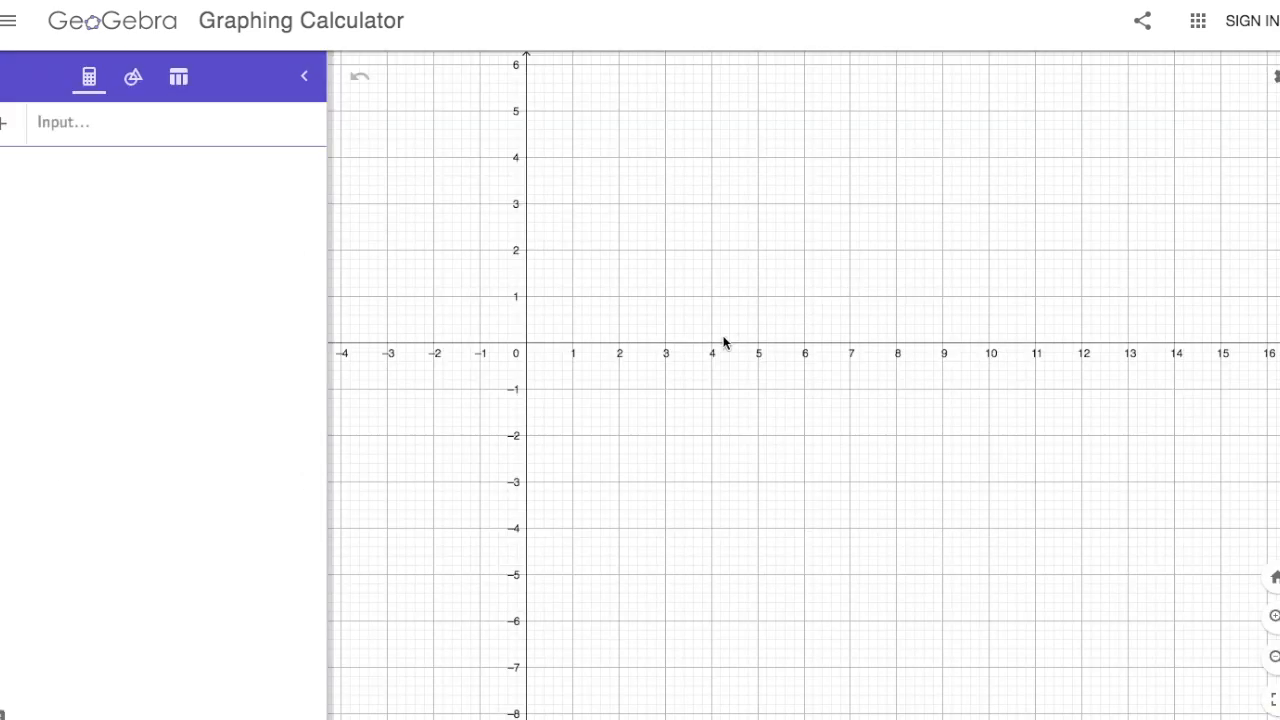